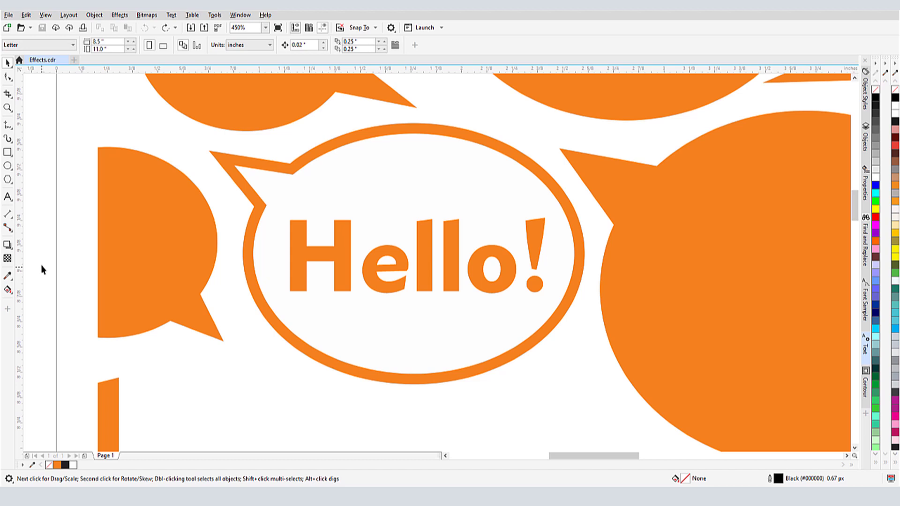
Browse the Effects and Shape-editing tool flyouts in the toolbox.
left_click(9, 245)
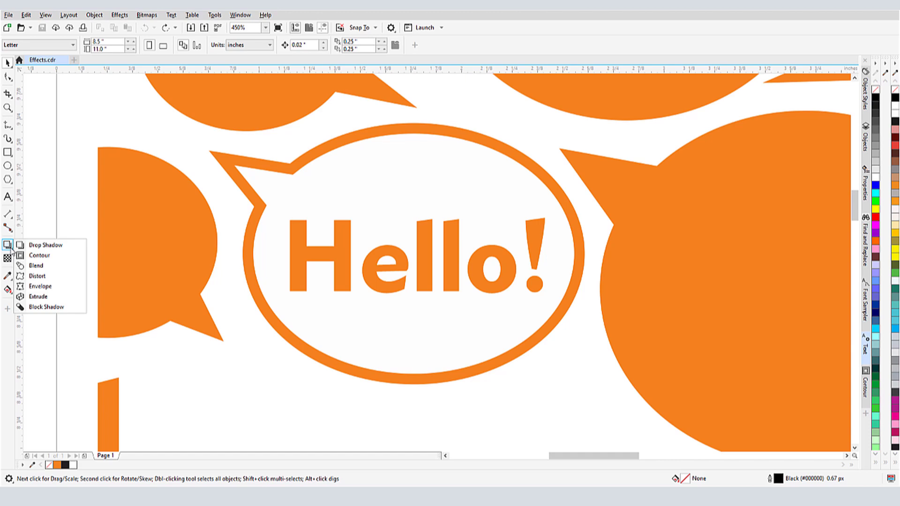
left_click(12, 82)
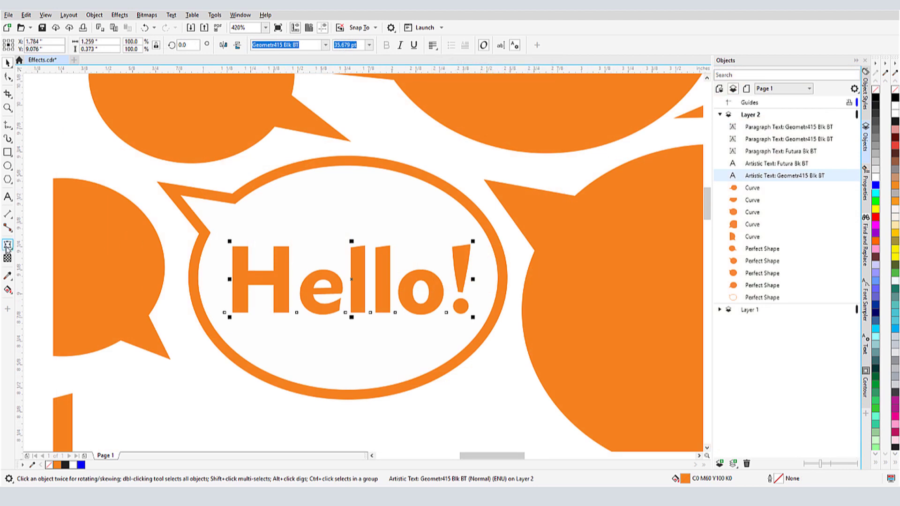
left_click(7, 246)
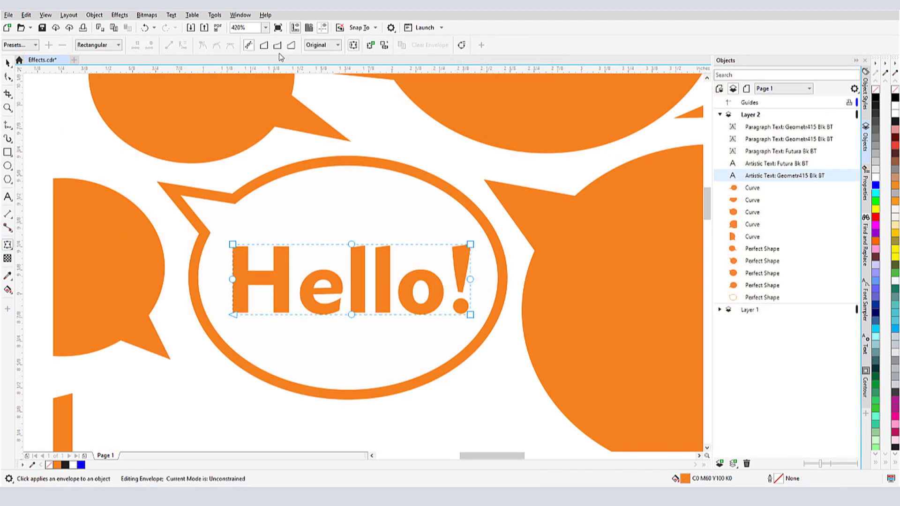
left_click(264, 45)
left_click_drag(351, 244, 352, 225)
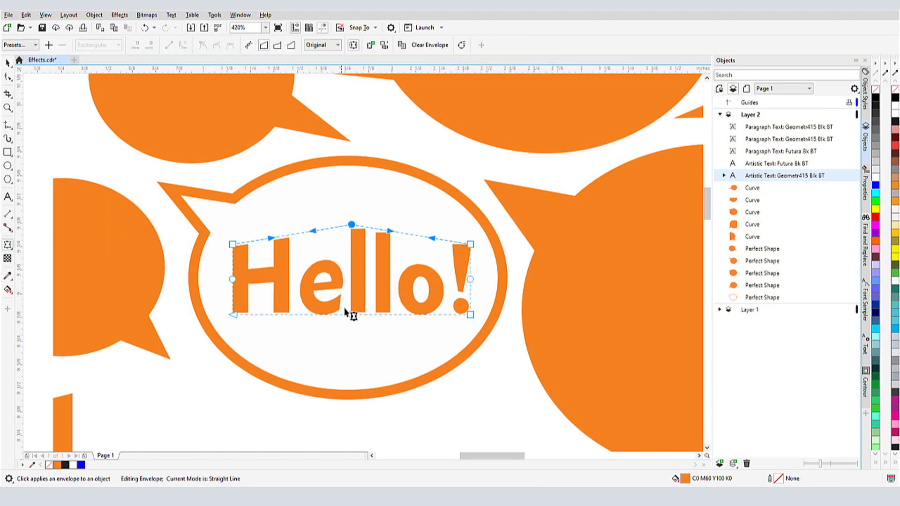
left_click_drag(352, 314, 352, 293)
left_click(425, 48)
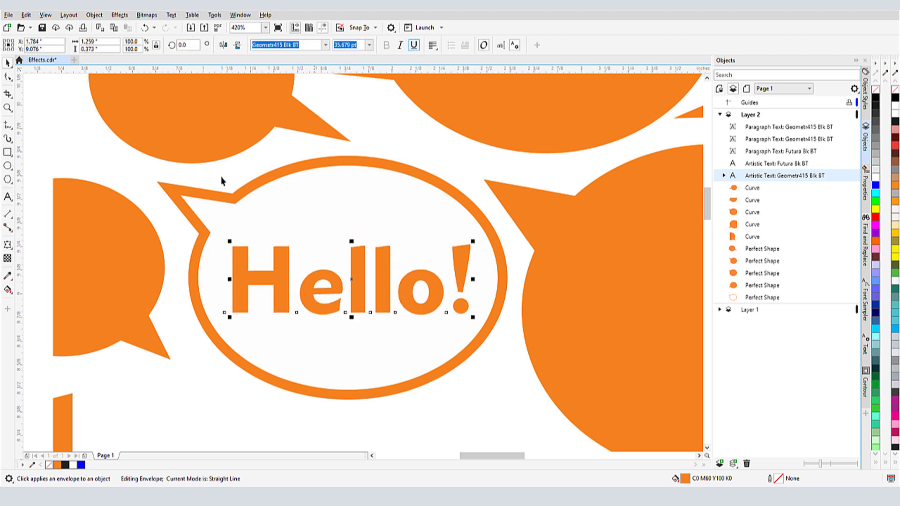
left_click(8, 245)
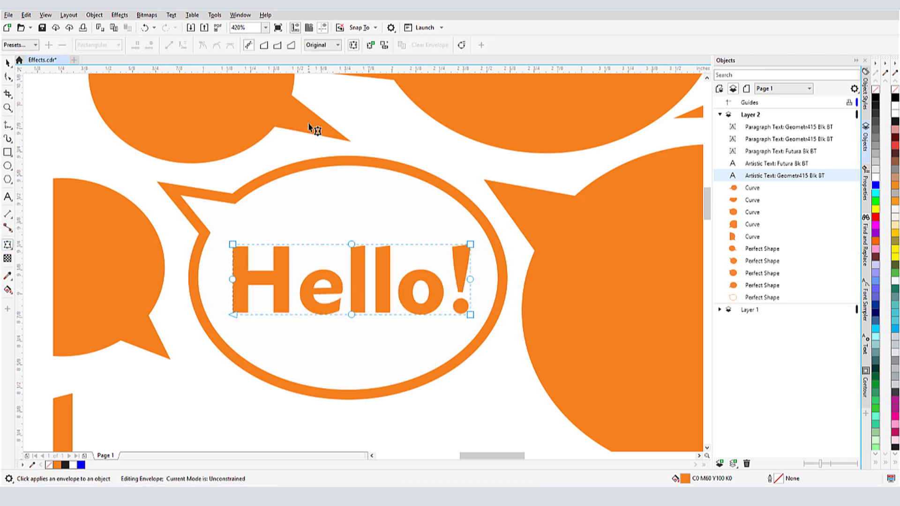
left_click_drag(351, 244, 351, 225)
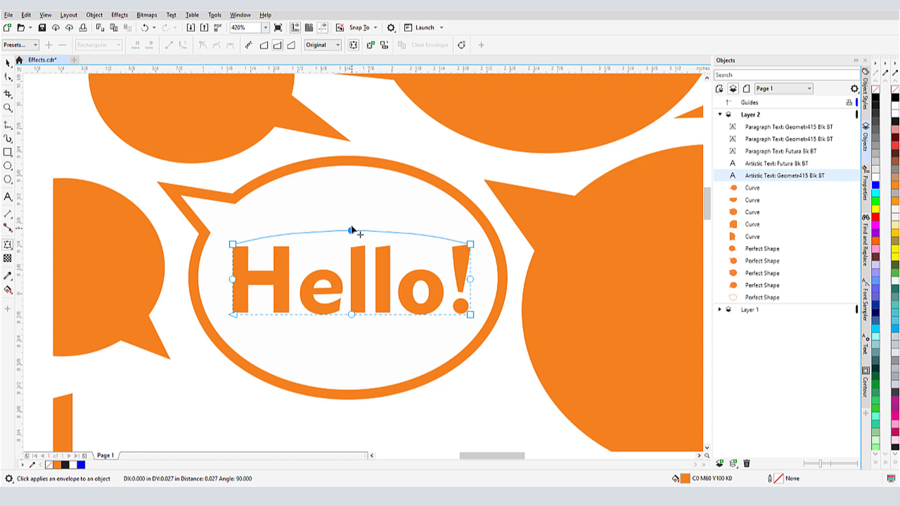
left_click_drag(351, 315, 352, 292)
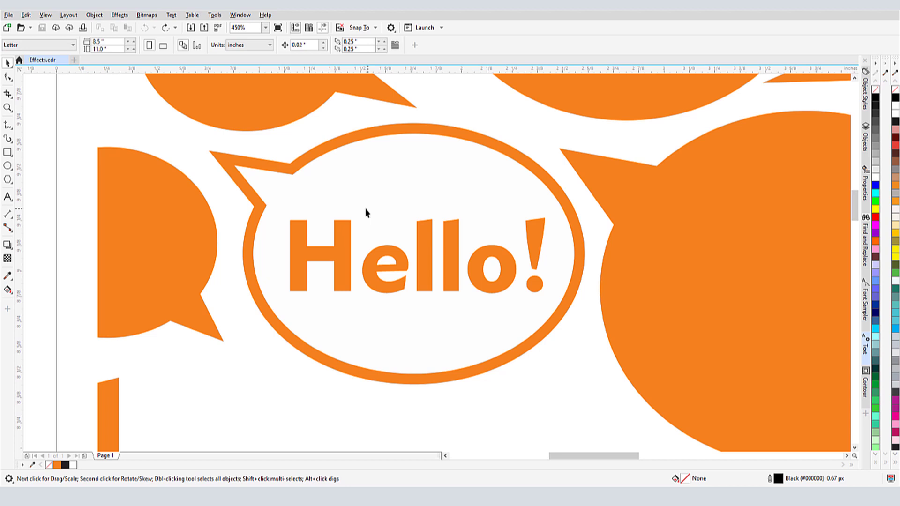
Select Hello! and choose the Contour tool, previewing its presets without applying one.
left_click(346, 262)
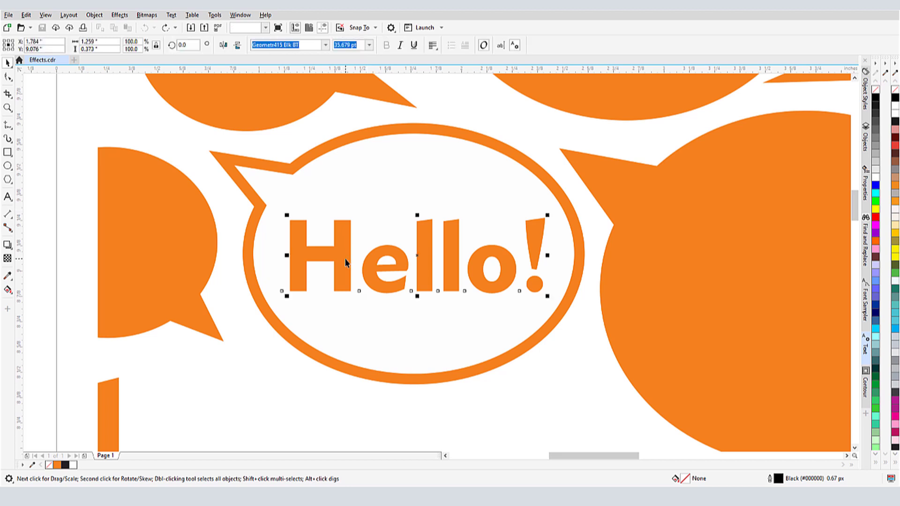
left_click(9, 246)
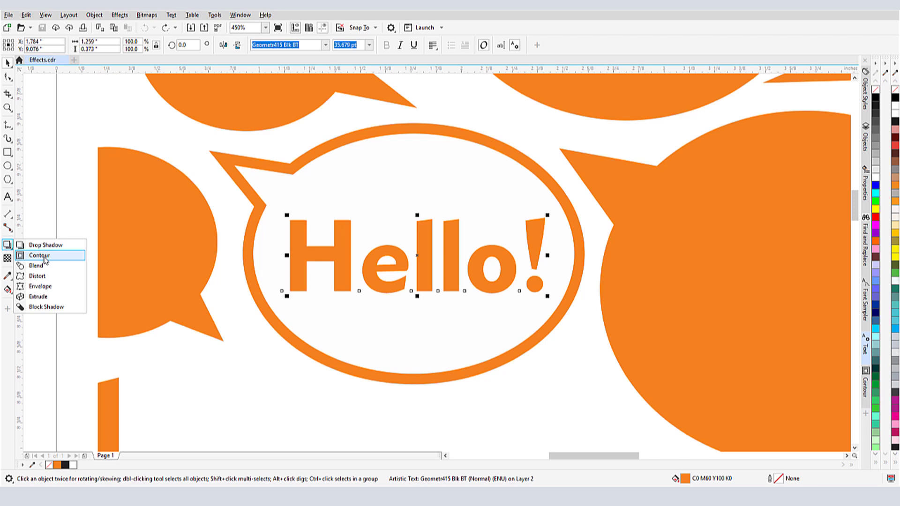
left_click(40, 257)
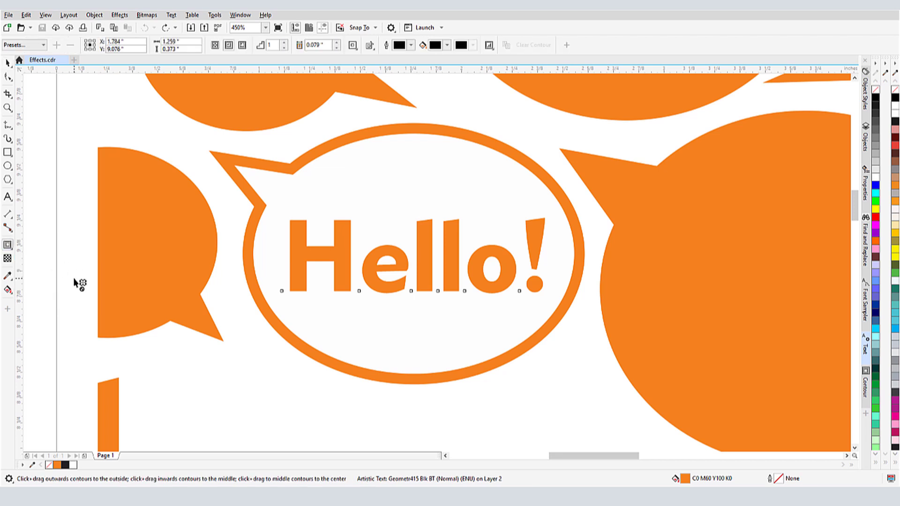
left_click(45, 46)
left_click(50, 99)
Drag a thick black outward contour around the Hello! text.
left_click_drag(294, 231, 296, 234)
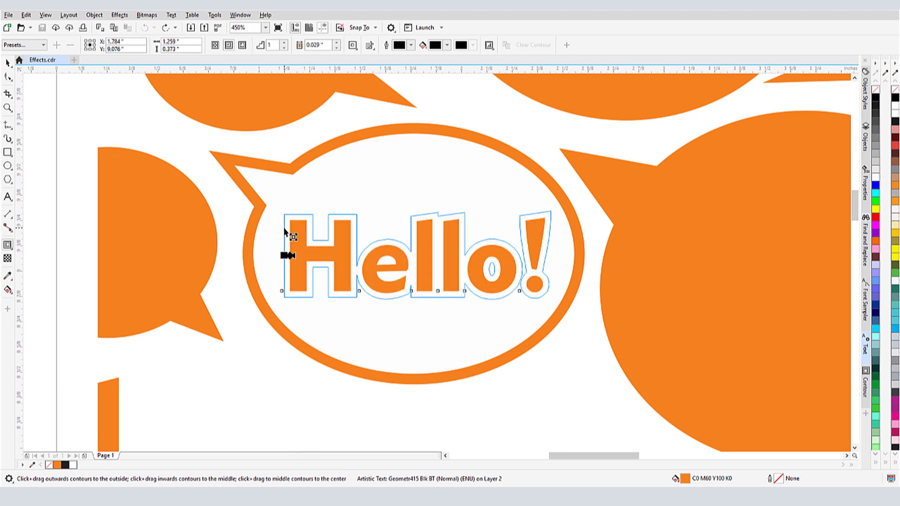
left_click_drag(296, 232, 286, 232)
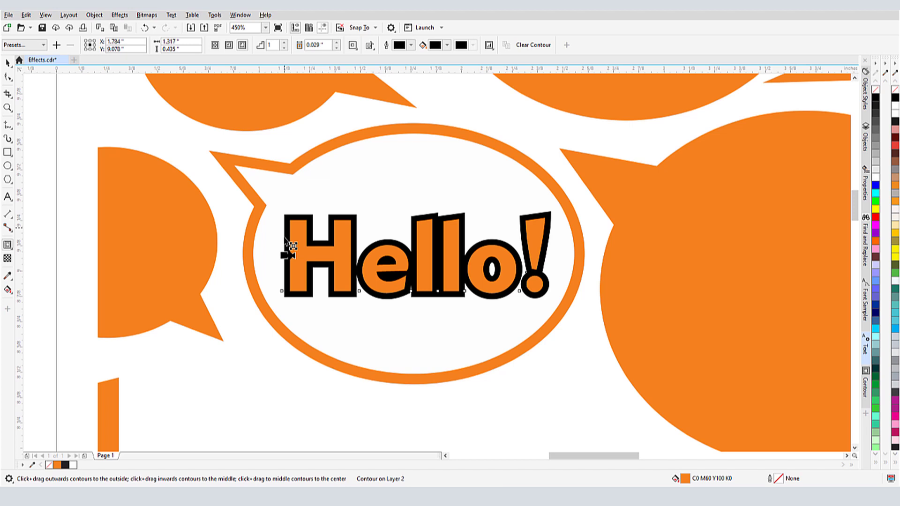
left_click_drag(286, 256, 275, 256)
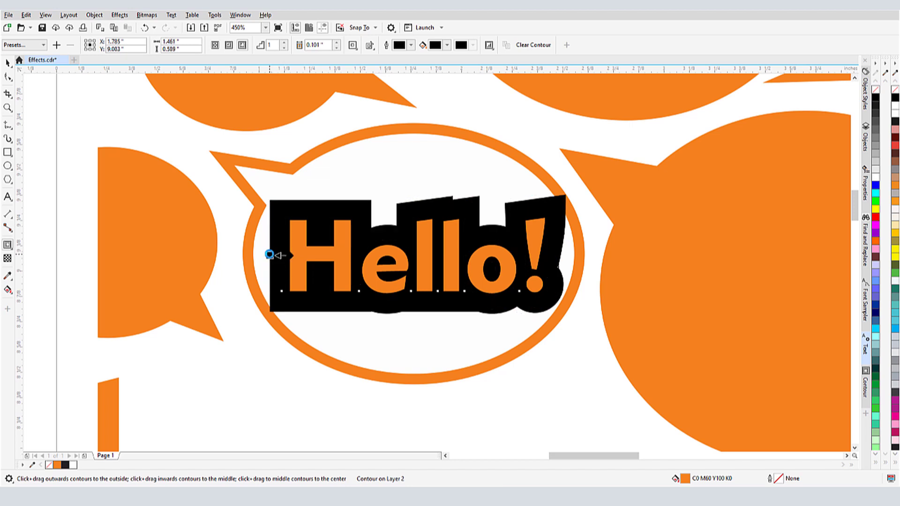
Set the contour fill to dark green with four steps and a tighter offset.
left_click(448, 45)
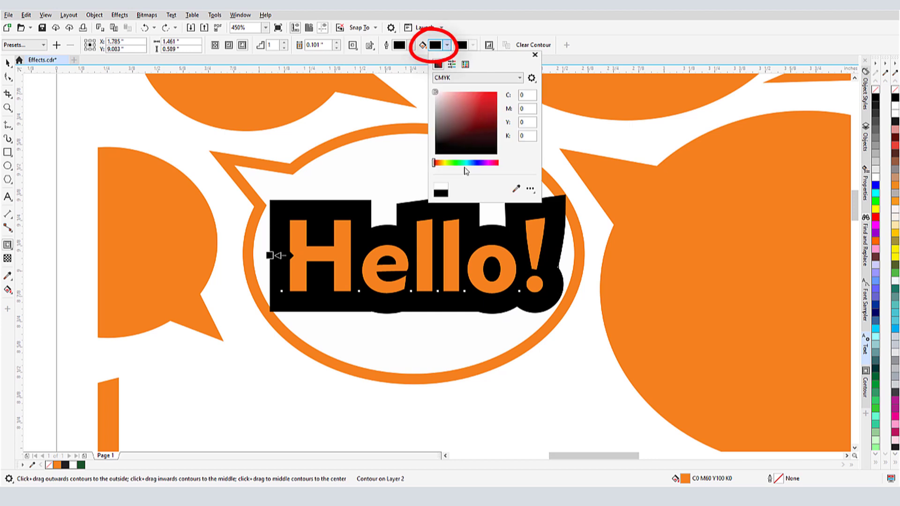
left_click(455, 162)
left_click(493, 131)
left_click(534, 55)
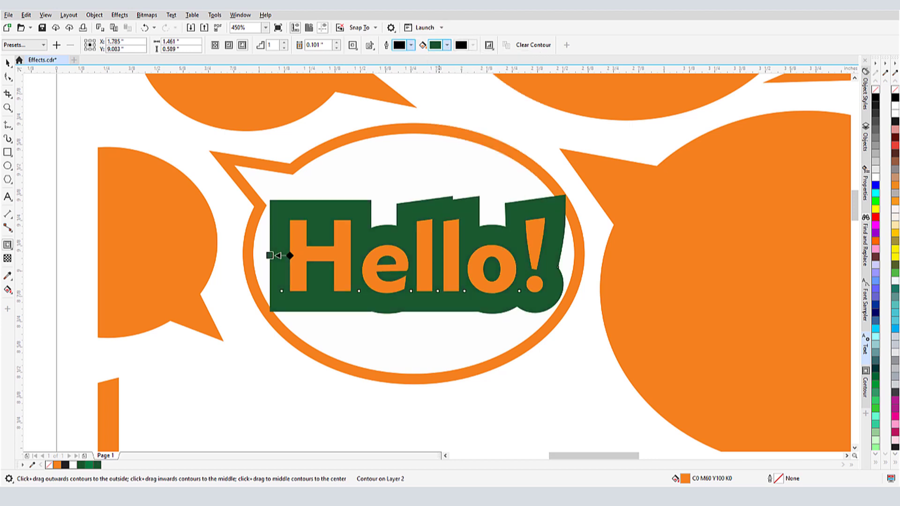
left_click(285, 42)
left_click(284, 43)
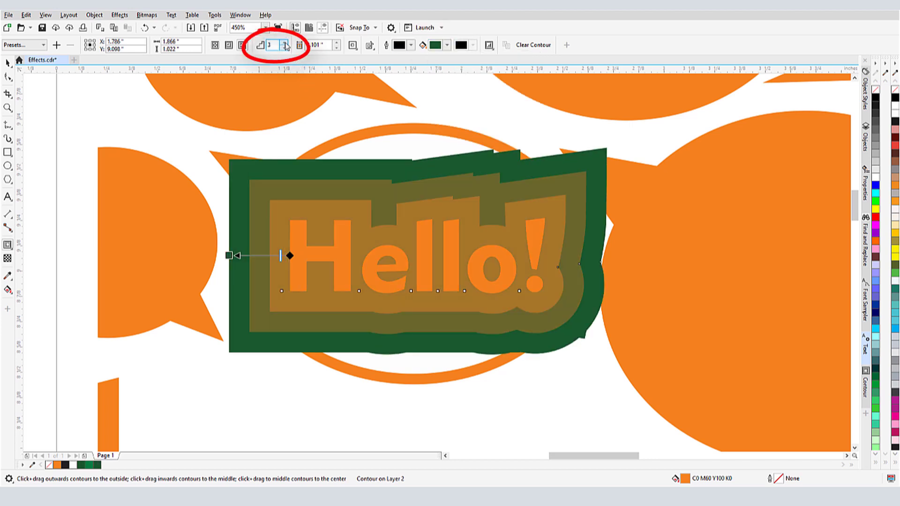
left_click_drag(212, 258, 264, 256)
Give the contour rounded corners and counterclockwise colour blending.
left_click(352, 45)
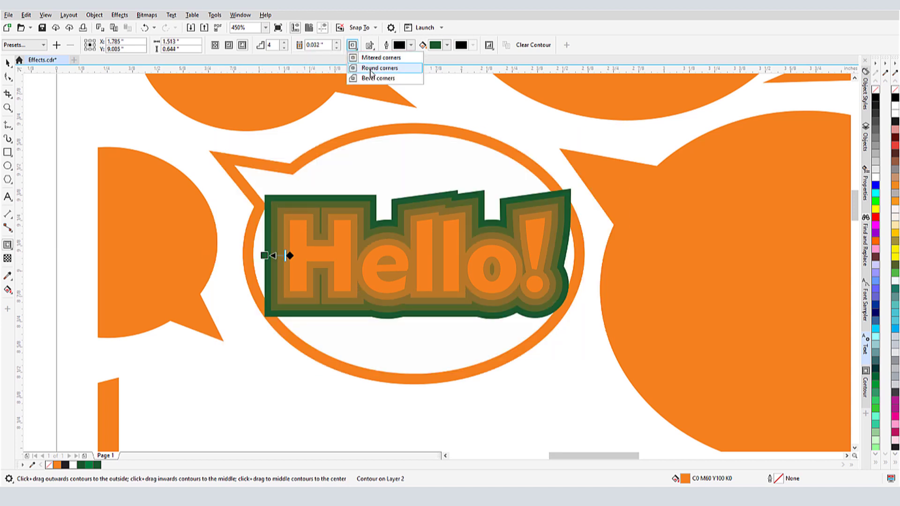
left_click(384, 68)
left_click(370, 46)
left_click(387, 59)
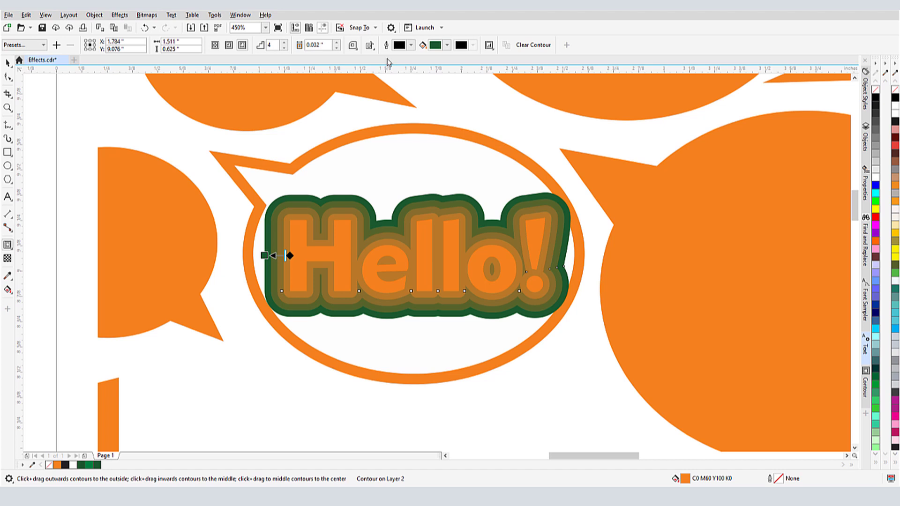
left_click(371, 49)
left_click(391, 69)
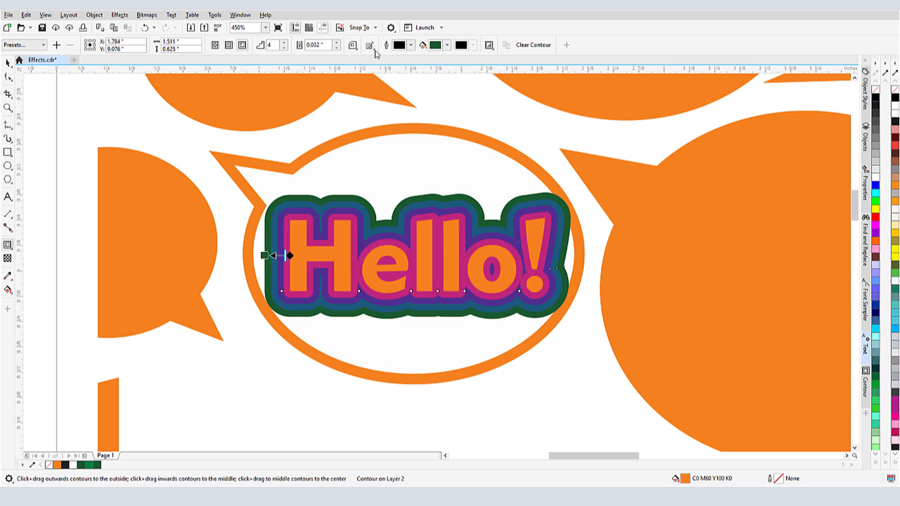
left_click(371, 46)
left_click(391, 78)
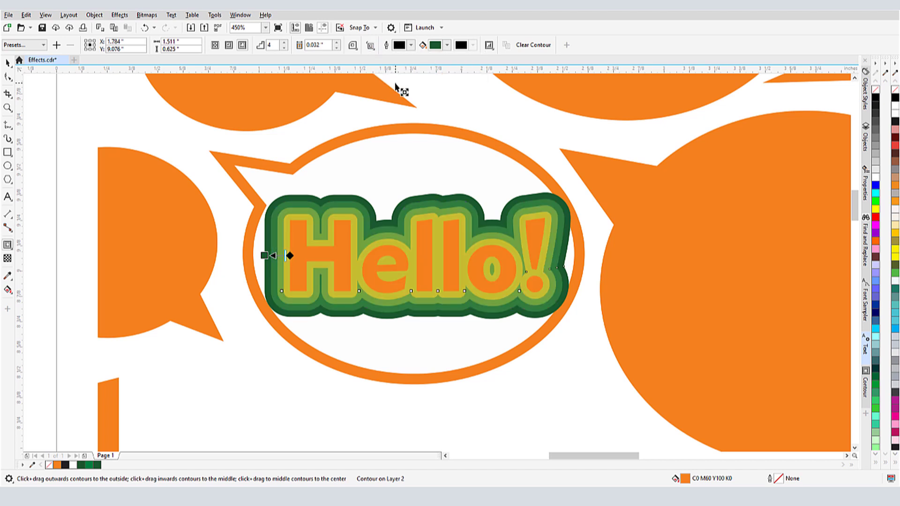
Raise the contour to 11 steps, shrink the offset, and adjust acceleration.
left_click(285, 47)
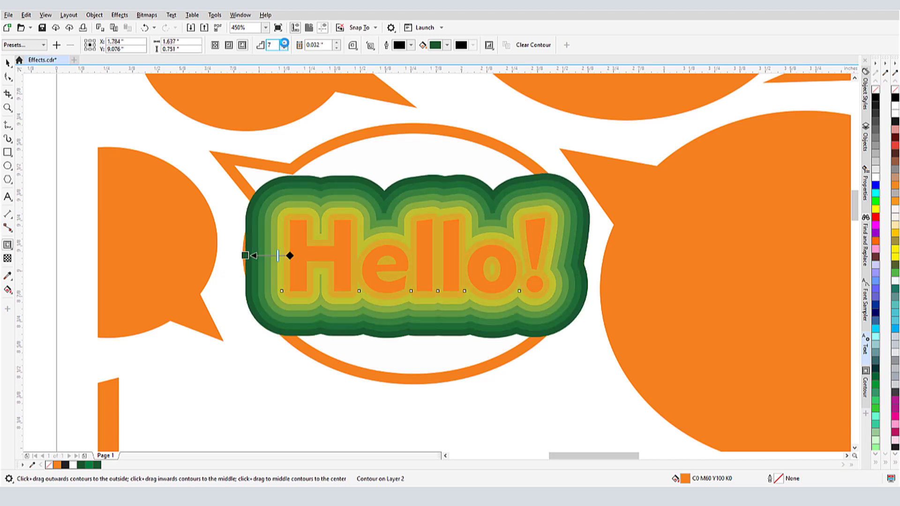
left_click(285, 47)
left_click_drag(224, 256, 259, 256)
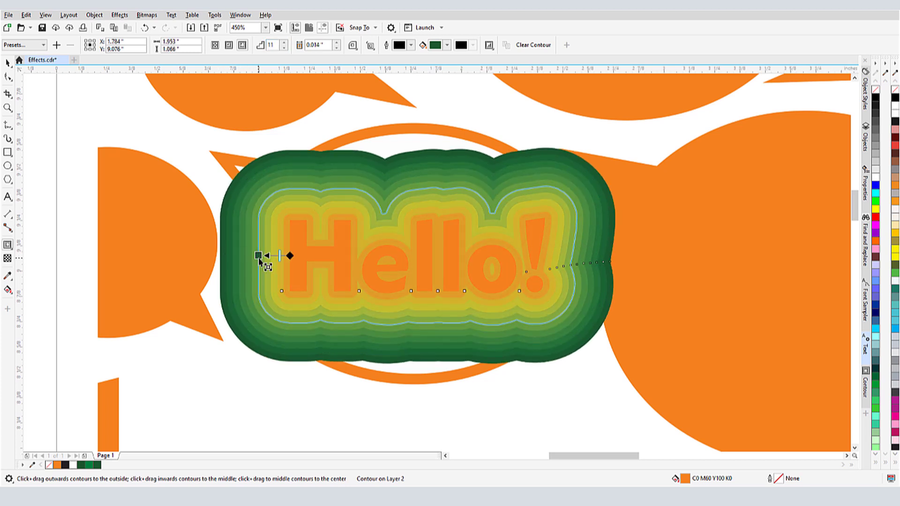
left_click(489, 44)
mouse_move(552, 83)
left_mouse_down()
mouse_move(566, 81)
mouse_move(537, 84)
mouse_move(547, 83)
left_mouse_up()
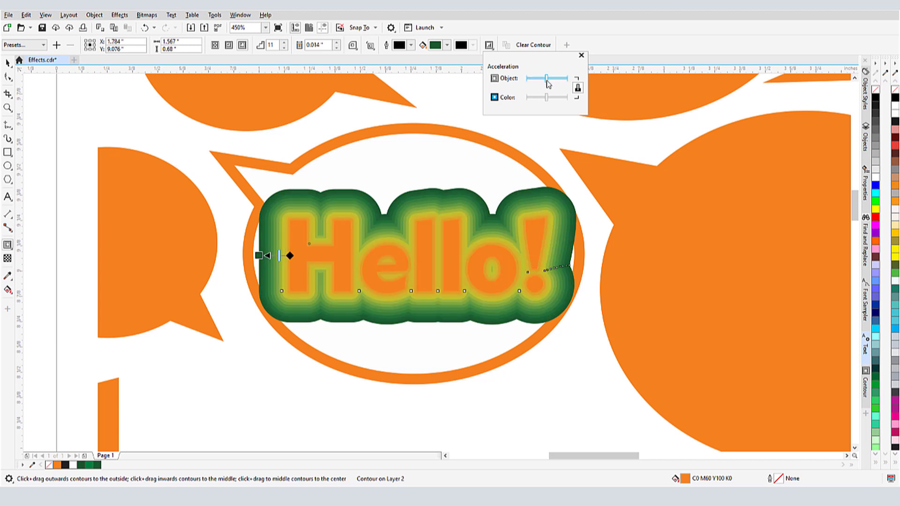
Fill the Hello! text with an orange-to-grey-brown gradient.
left_click(581, 55)
left_click(866, 346)
left_click(799, 142)
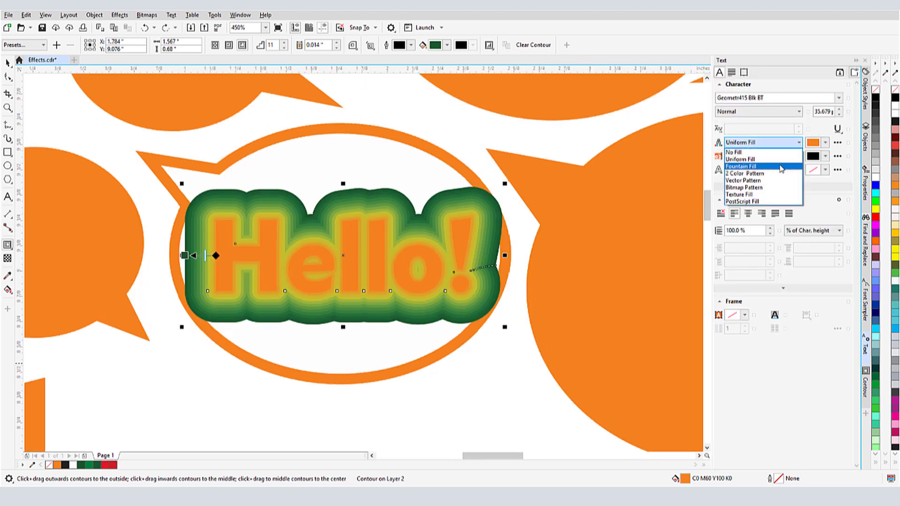
left_click(756, 171)
left_click(837, 142)
left_click(362, 297)
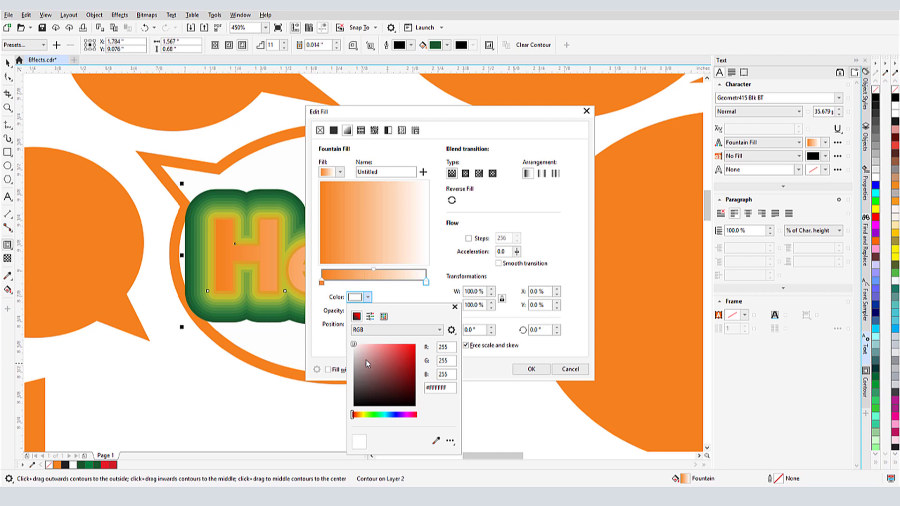
left_click(369, 364)
left_click(509, 332)
left_click(531, 370)
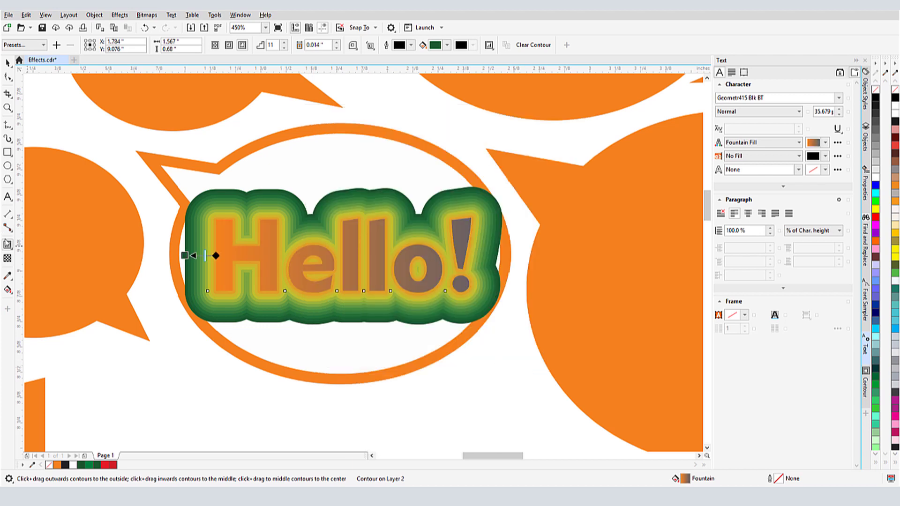
Set the Hello! contour's outer colour to red.
left_click(8, 245)
left_click(284, 172)
left_click(289, 221)
left_click(474, 46)
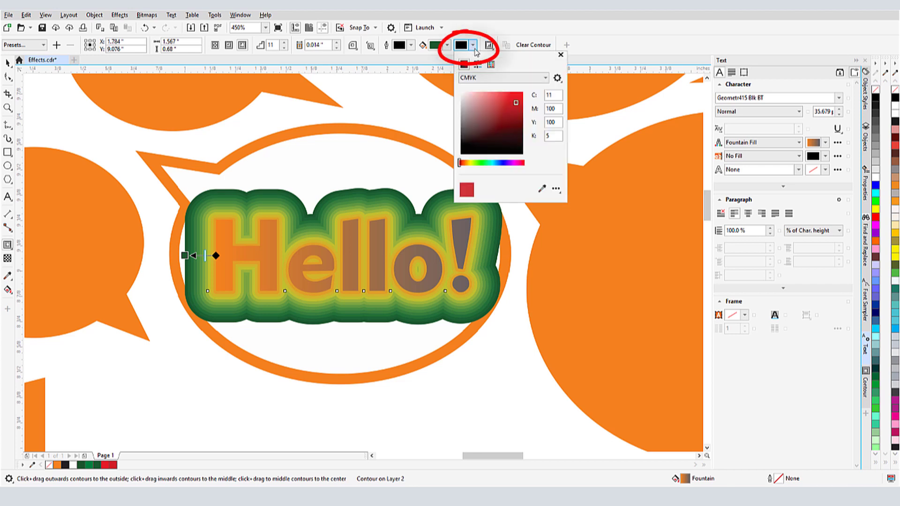
left_click(518, 103)
left_click(561, 55)
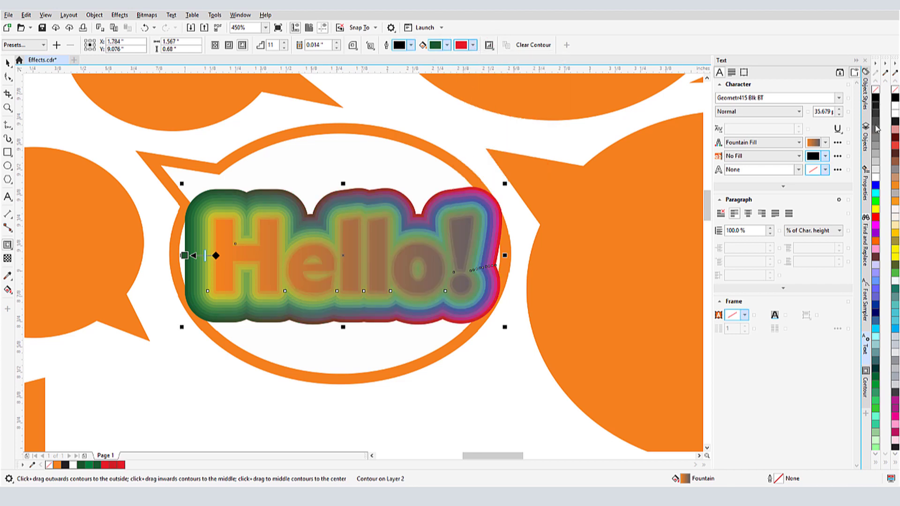
Break the Hello! contour apart from the Objects docker and drag the rings away.
left_click(865, 144)
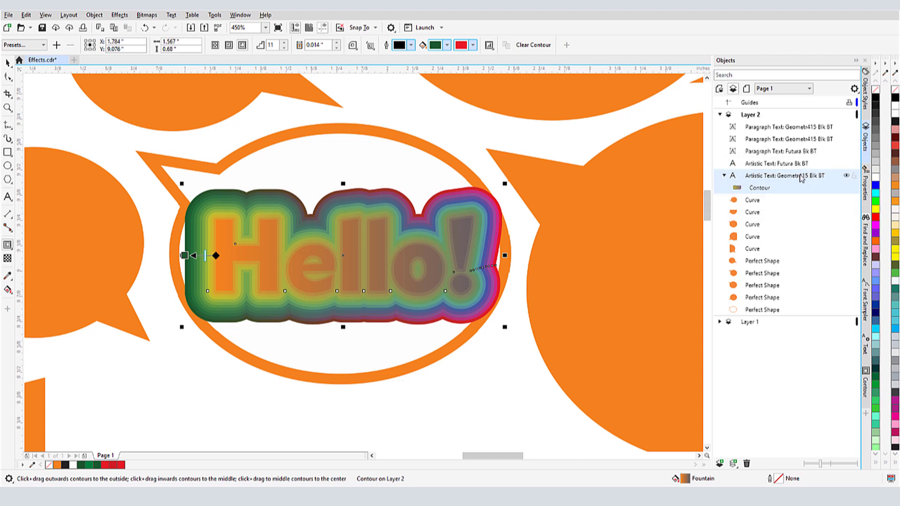
right_click(777, 188)
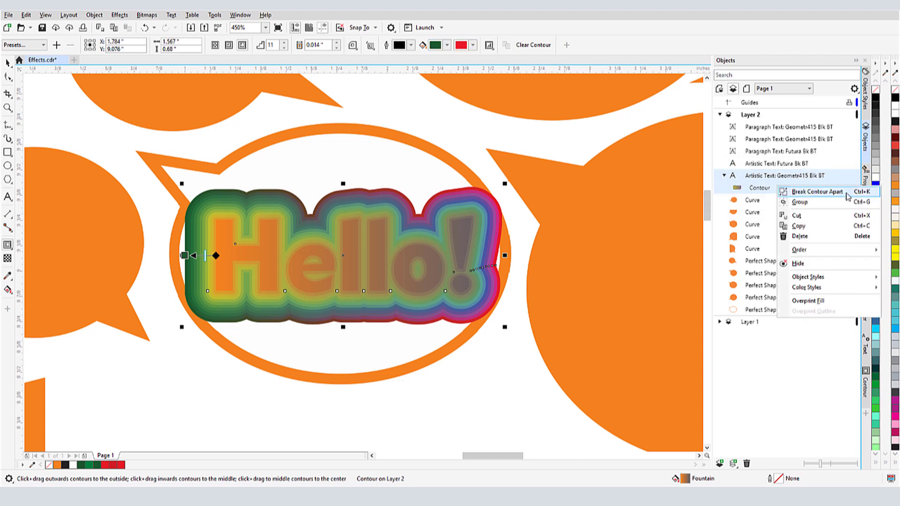
left_click(816, 192)
left_click(7, 63)
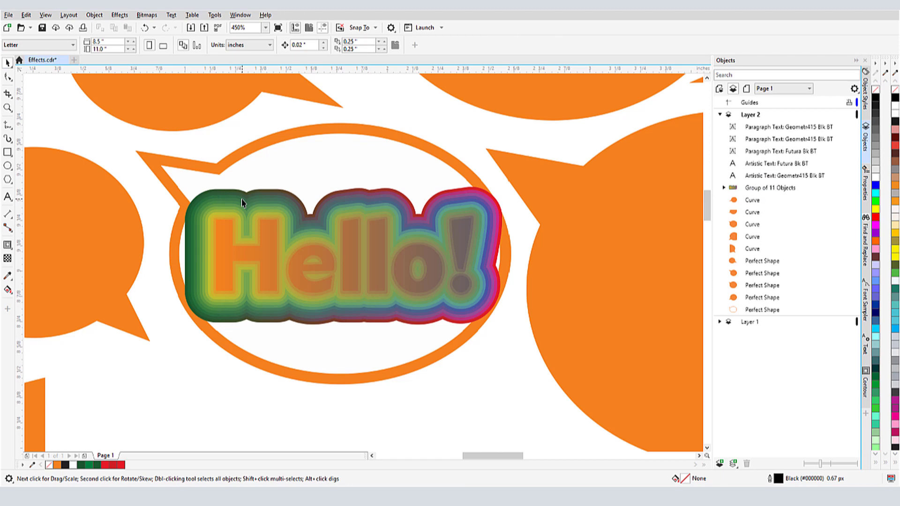
left_click_drag(336, 253, 454, 360)
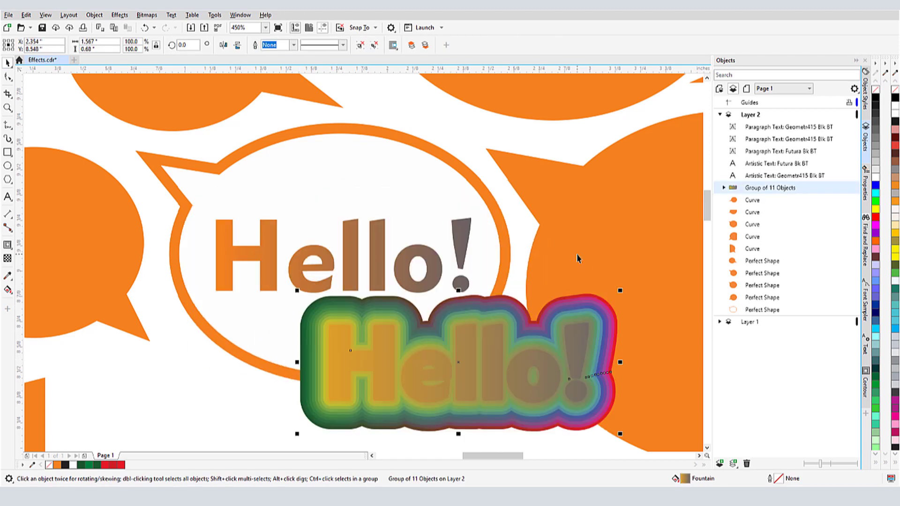
Undo the move and break, restoring the live contour.
key("ctrl+z")
key("ctrl+z")
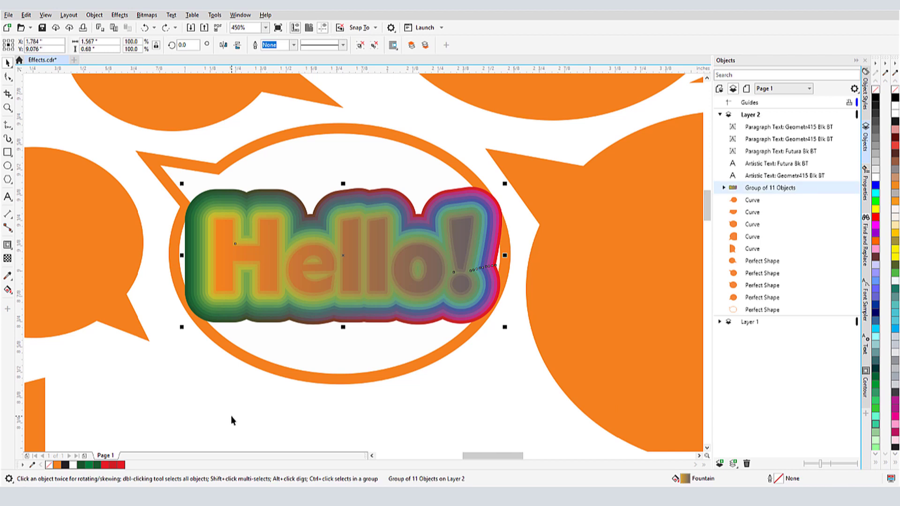
key("ctrl+z")
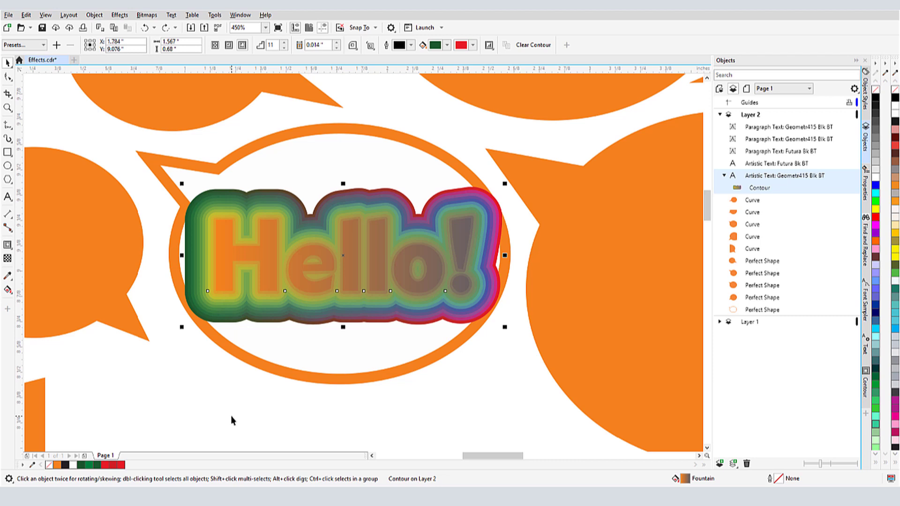
Add outward contour rings to the speech-bubble ellipse, clear them, then undo the clear.
left_click(241, 162)
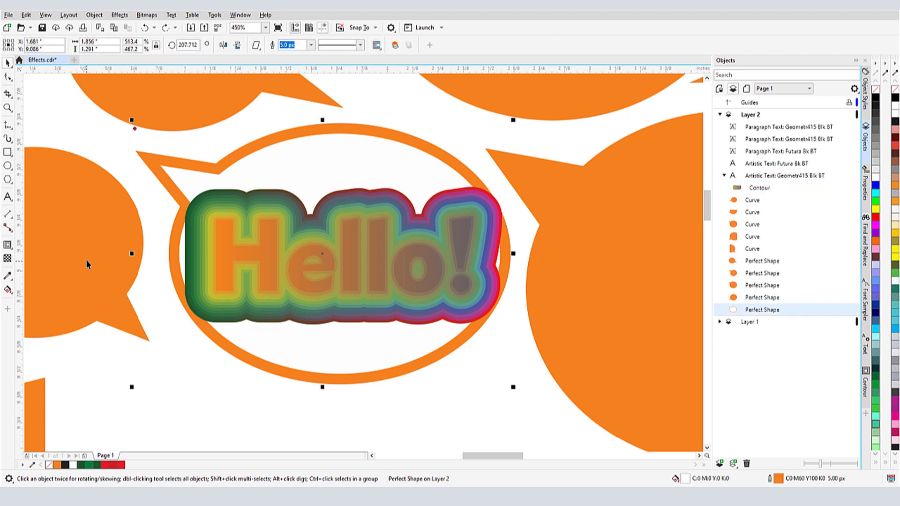
left_click(8, 243)
mouse_move(240, 162)
left_mouse_down()
mouse_move(236, 147)
mouse_move(181, 115)
left_mouse_up()
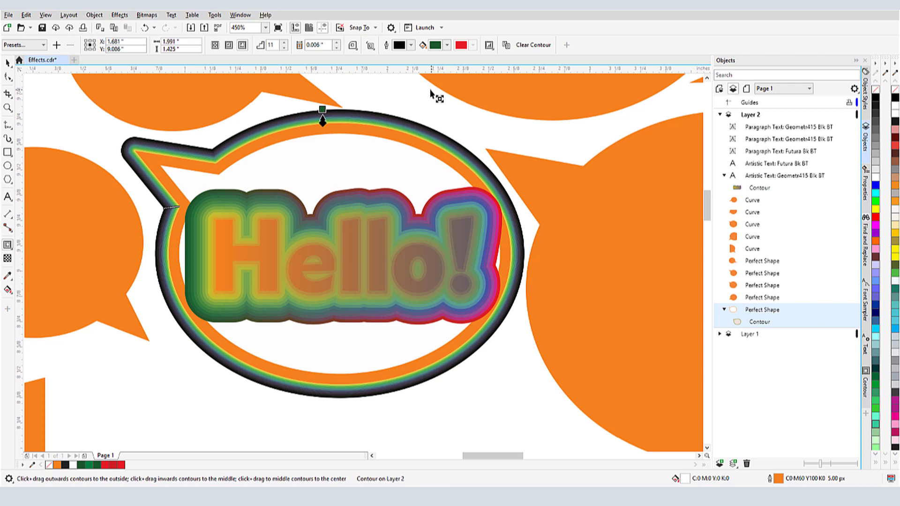
left_click(535, 48)
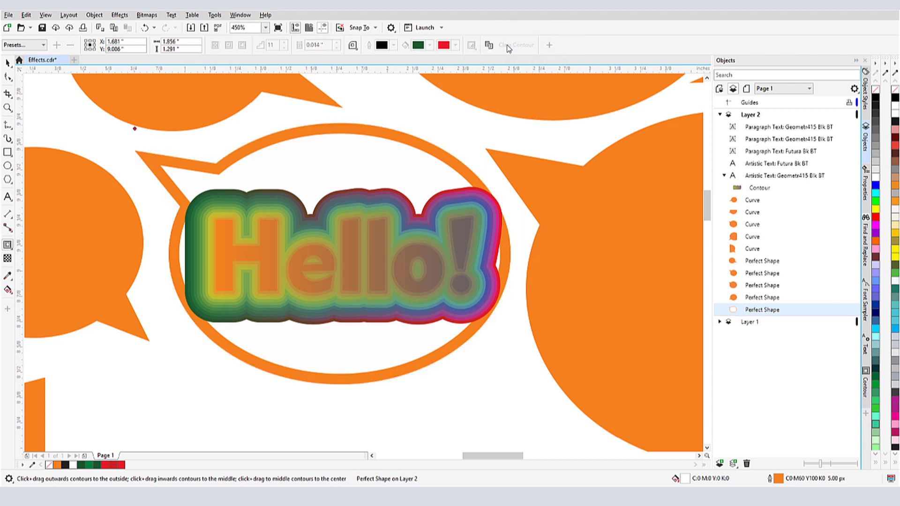
key("ctrl+z")
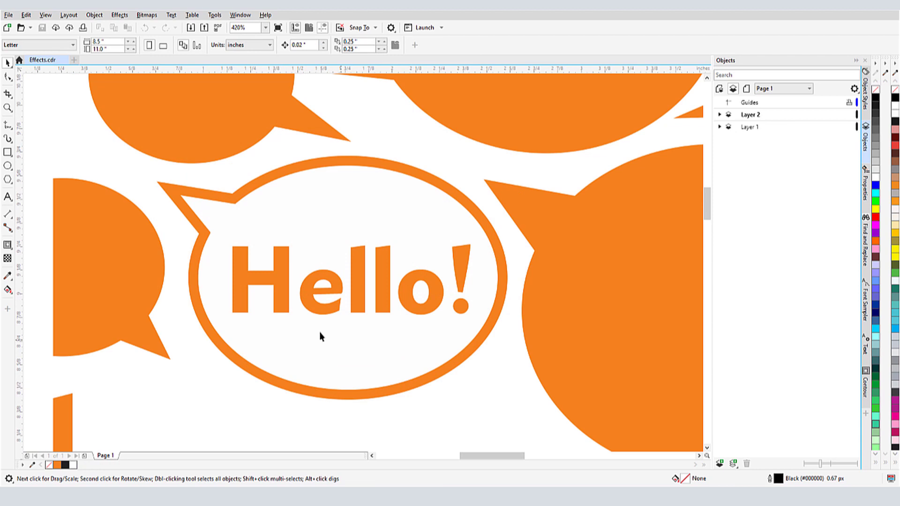
Duplicate Hello!, colour the copy blue, and blend the orange text into it.
left_click(280, 302)
key("ctrl+d")
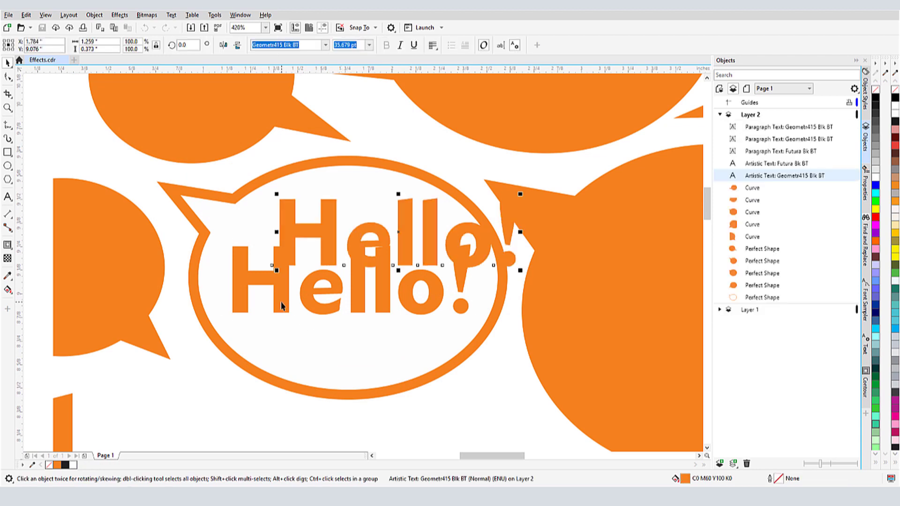
left_click(876, 185)
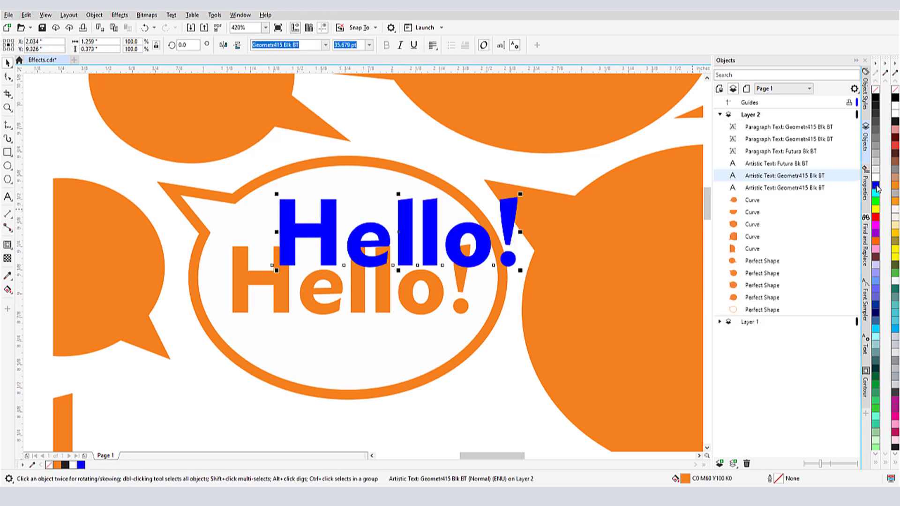
left_click(8, 246)
left_click(35, 264)
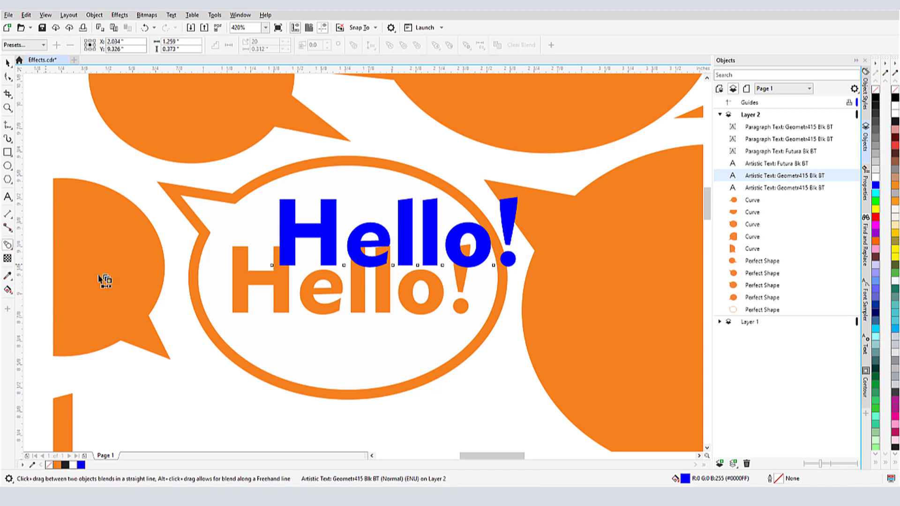
left_click_drag(242, 283, 299, 235)
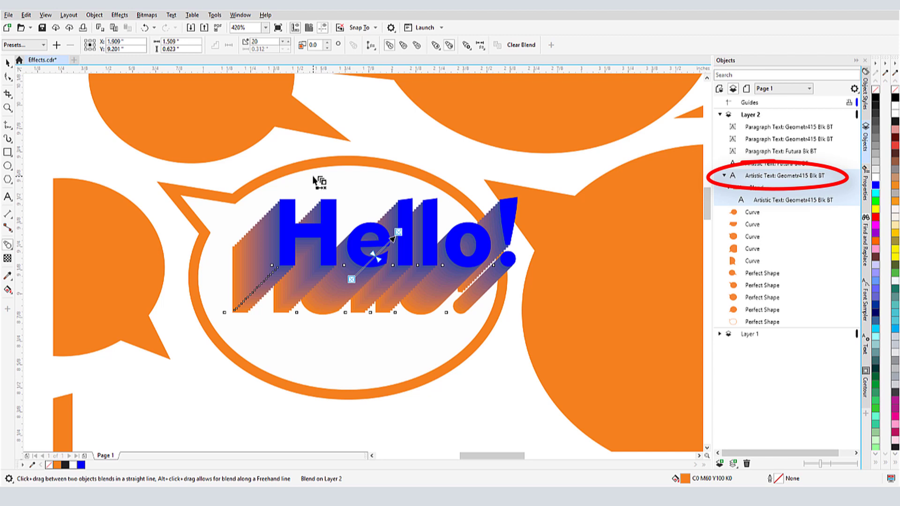
Try moving the blue Hello! behind the blend in Objects, then undo.
left_click(756, 177)
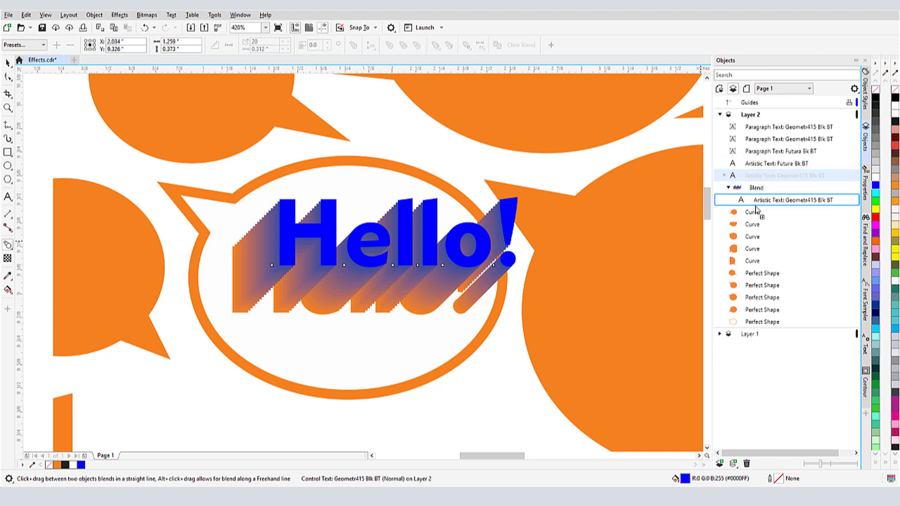
left_click_drag(756, 179, 755, 204)
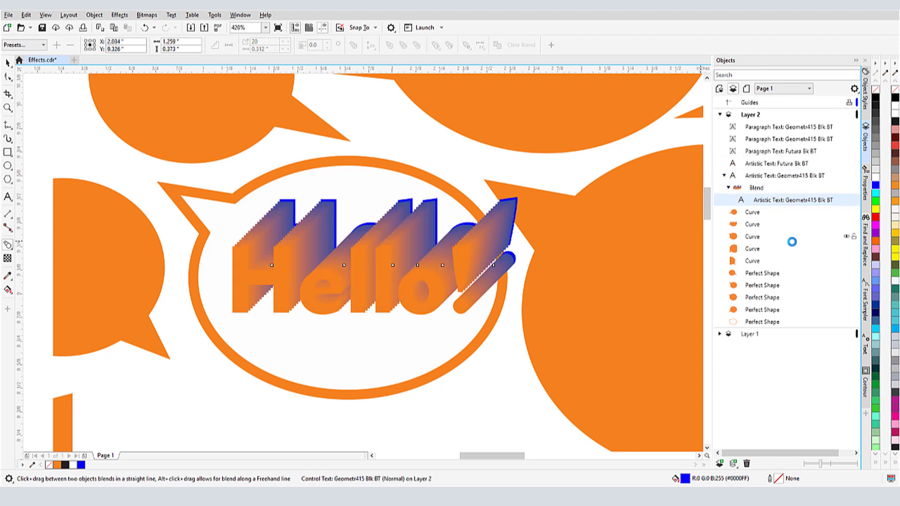
key("ctrl+z")
key("space")
Give the blend 13 steps, reversed rainbow colours, and acceleration shifted toward blue.
left_click(260, 256)
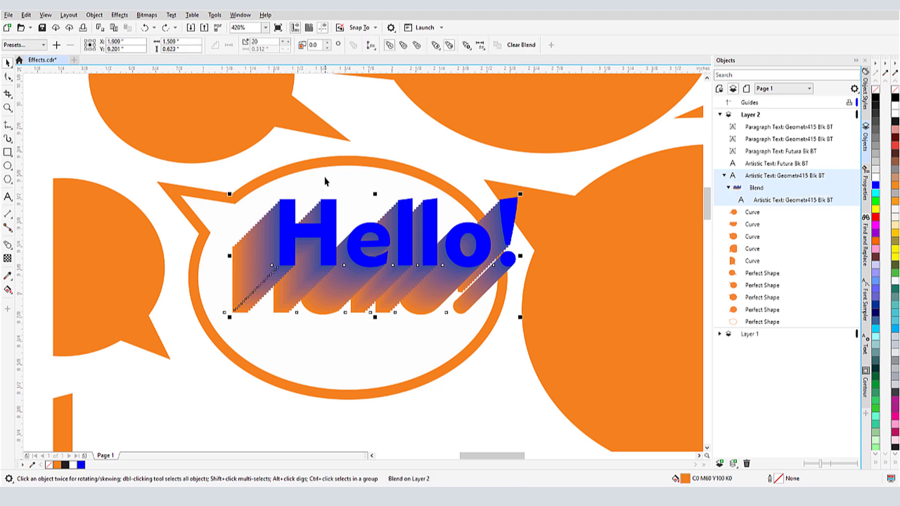
left_click(285, 44)
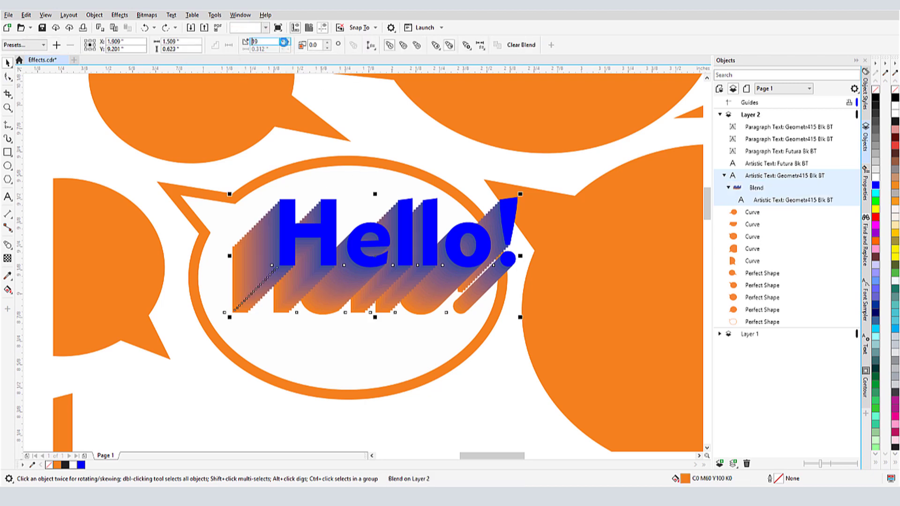
left_click(406, 46)
left_click(418, 45)
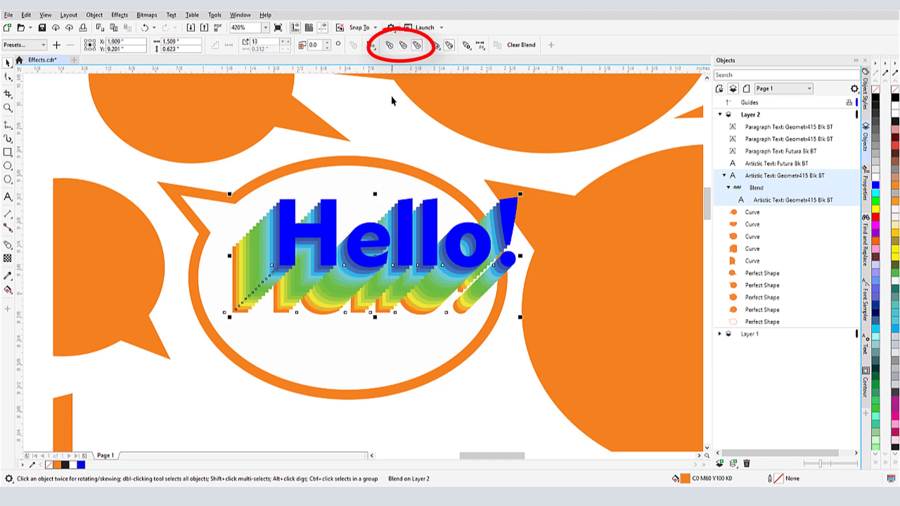
left_click(437, 45)
mouse_move(494, 97)
left_mouse_down()
mouse_move(507, 98)
mouse_move(483, 98)
mouse_move(495, 97)
left_mouse_up()
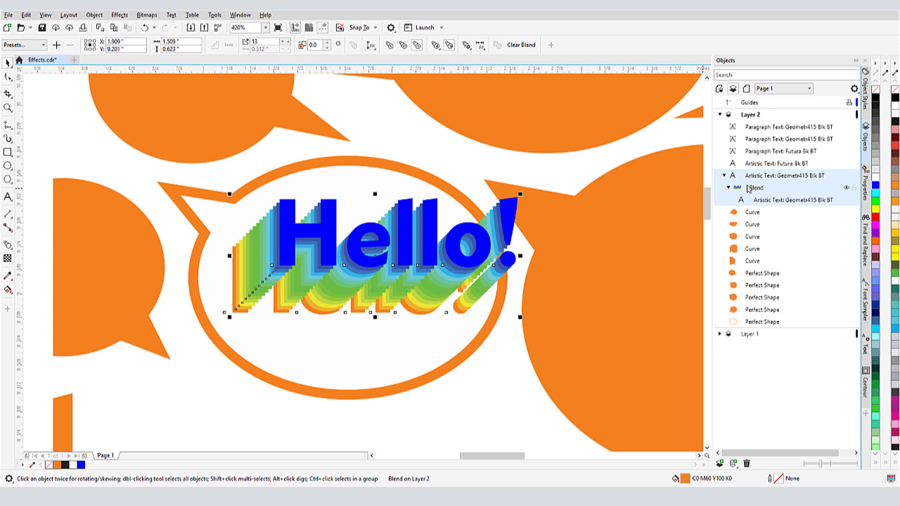
Move the blue Hello! up-left and change its font to Gill Sans Ultra Bold.
left_click(764, 178)
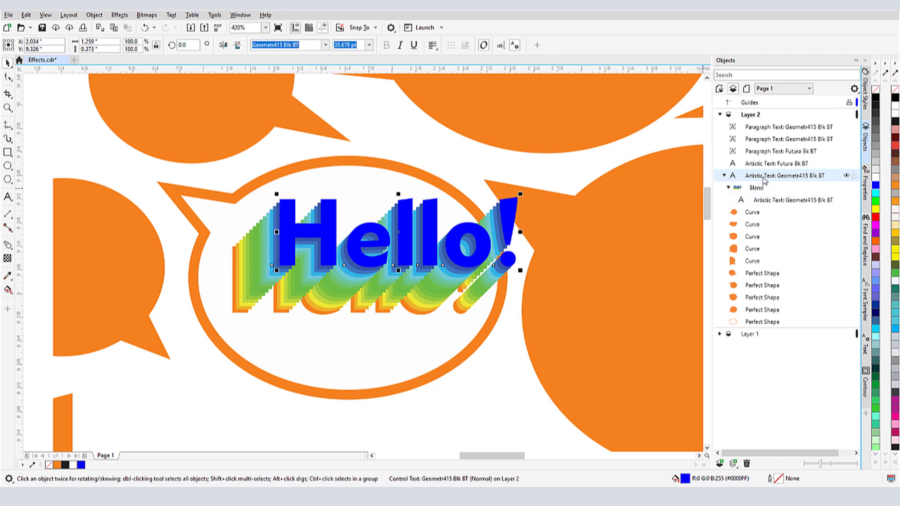
left_click_drag(402, 238, 393, 224)
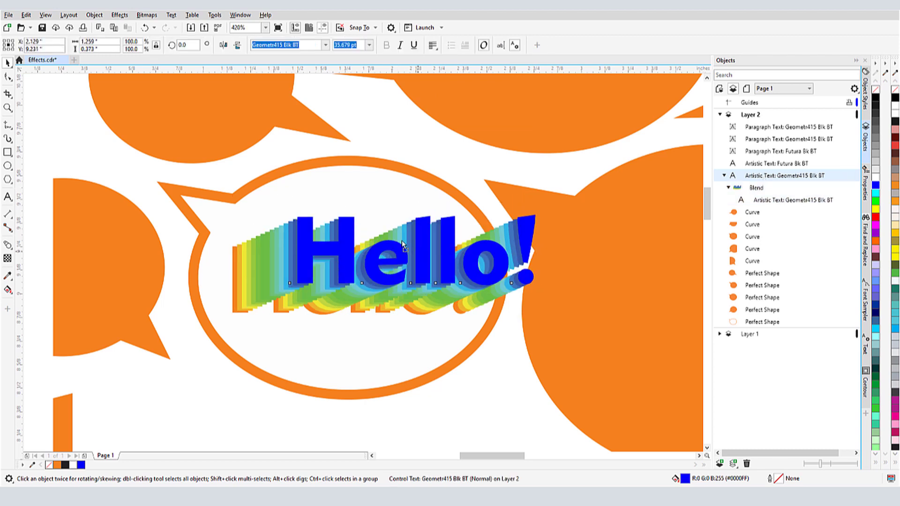
left_click(325, 45)
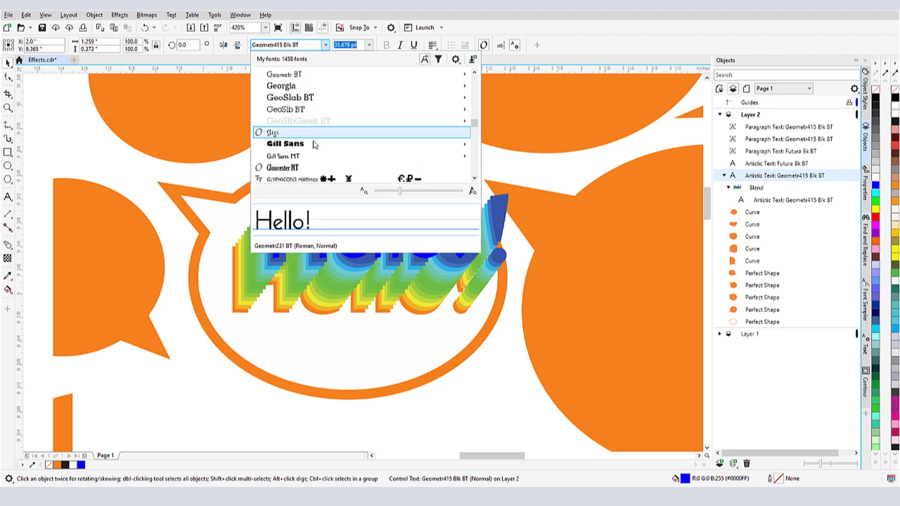
left_click(328, 116)
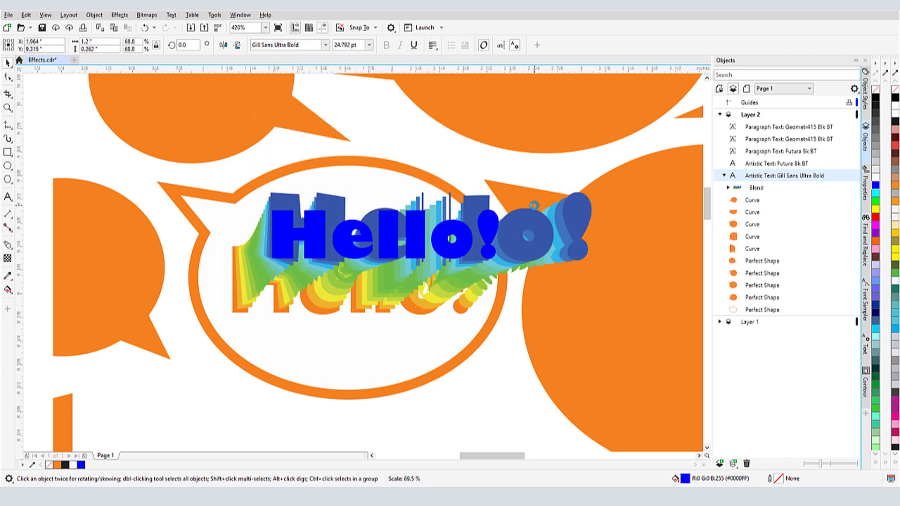
Break the blend apart and ungroup the blend copies.
left_click(758, 189)
right_click(759, 190)
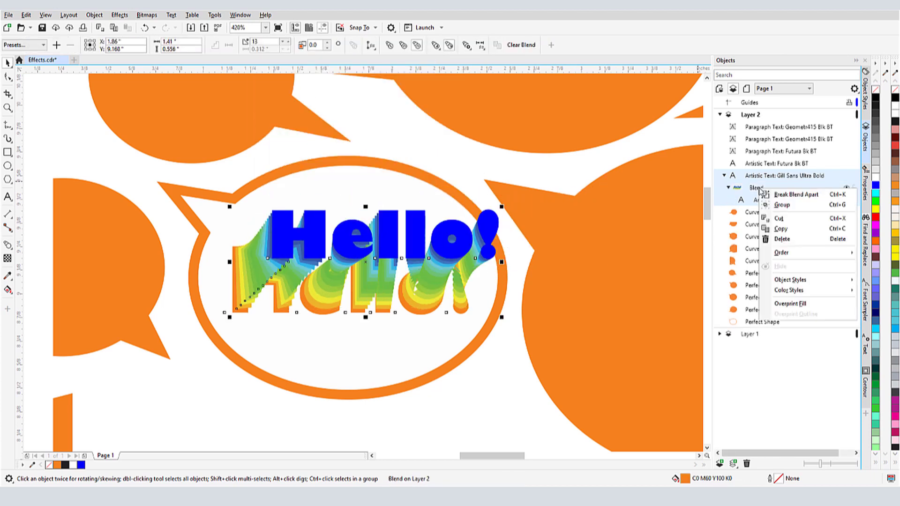
left_click(823, 199)
right_click(732, 187)
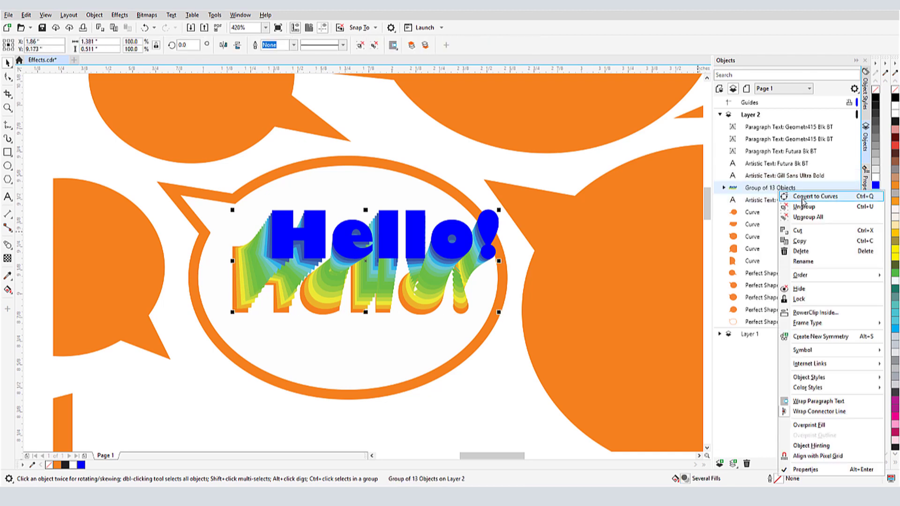
left_click(794, 206)
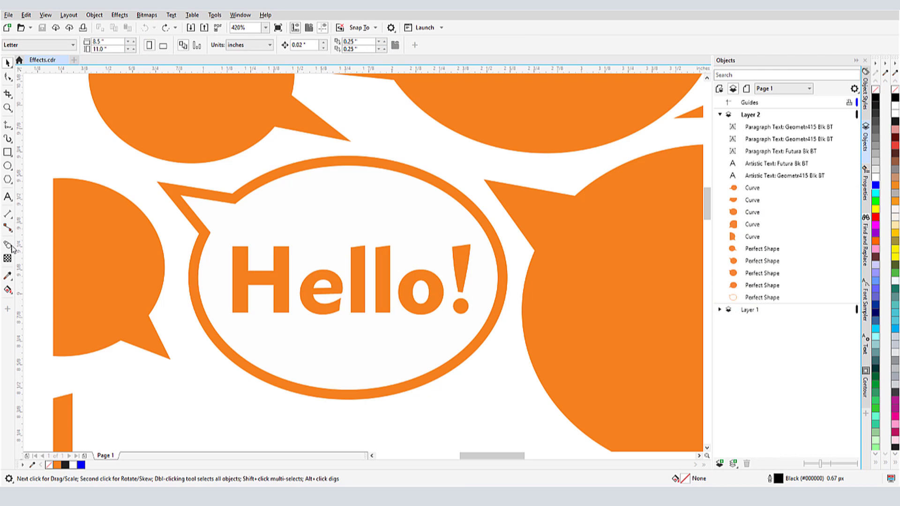
left_click(11, 245)
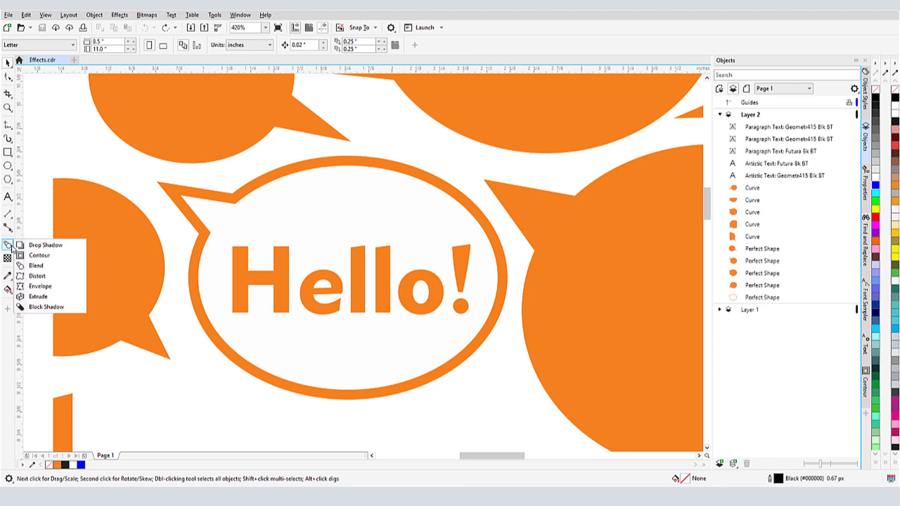
left_click(55, 277)
left_click(319, 292)
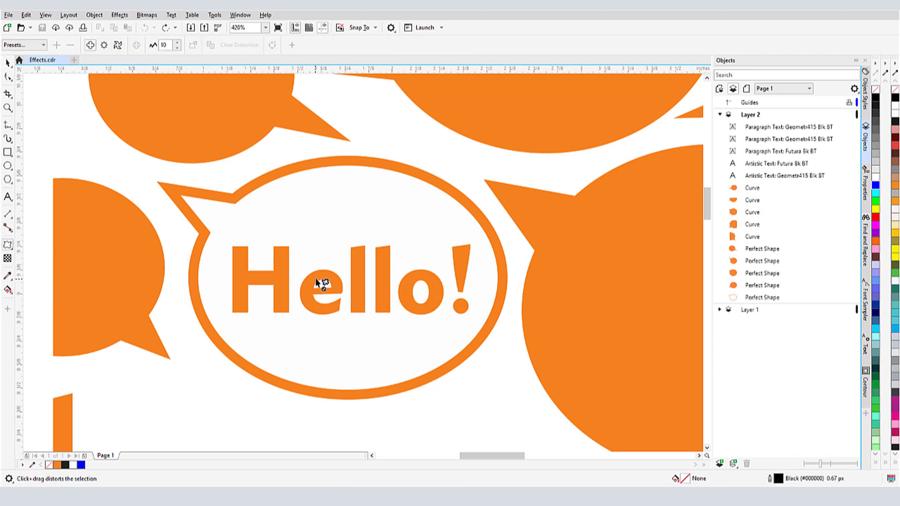
left_click_drag(320, 278, 364, 289)
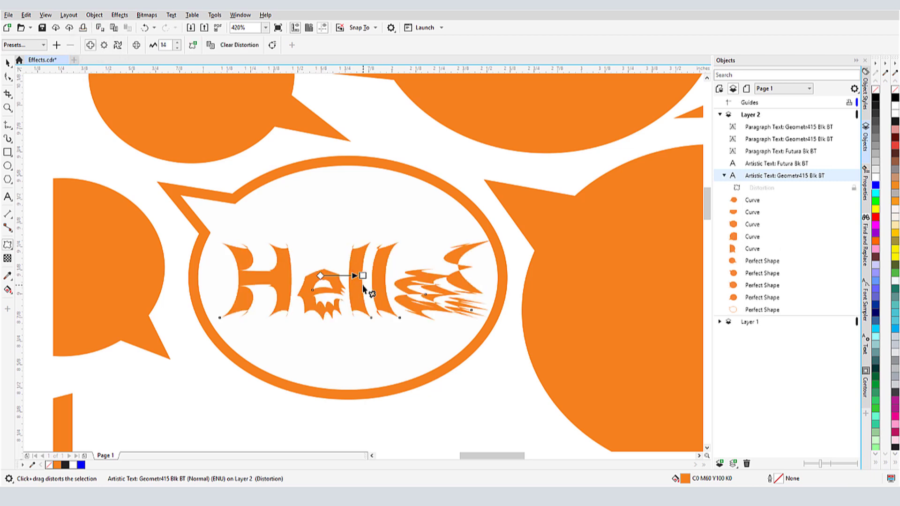
left_click_drag(321, 276, 421, 279)
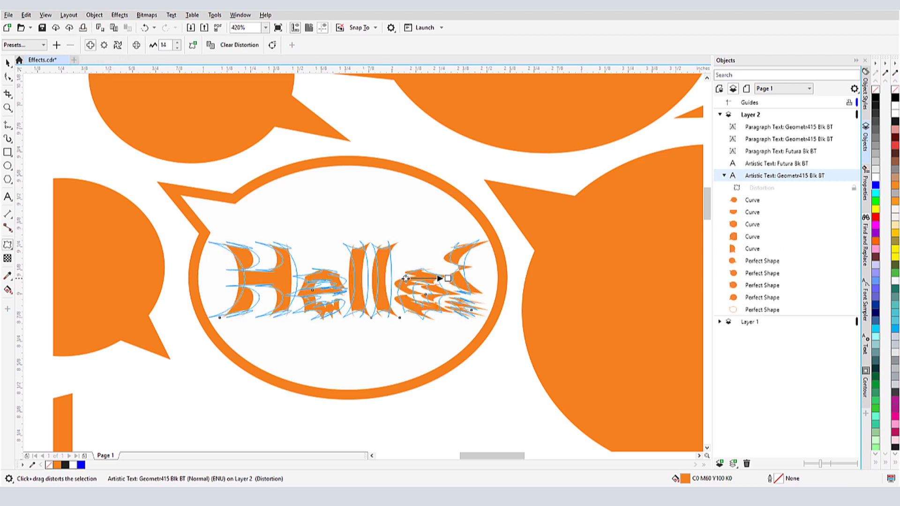
left_click(137, 45)
mouse_move(393, 279)
left_mouse_down()
mouse_move(424, 280)
mouse_move(388, 279)
left_mouse_up()
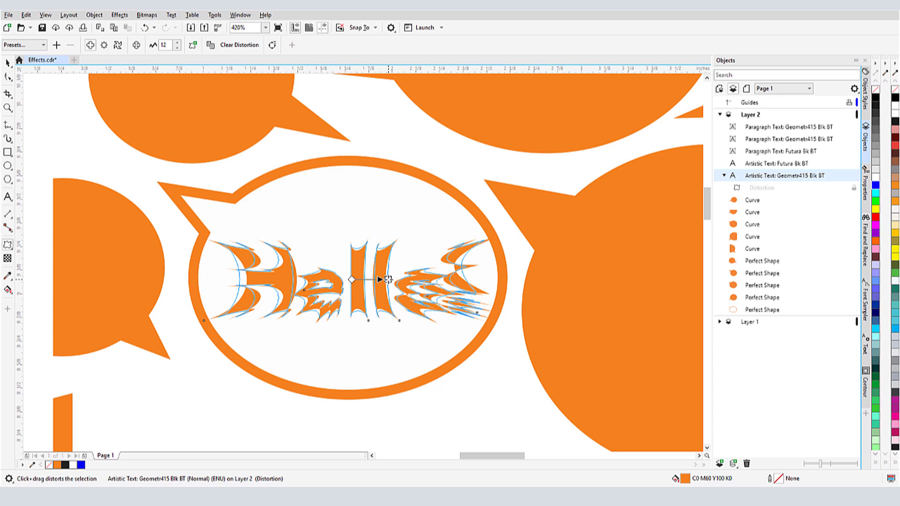
left_click(240, 46)
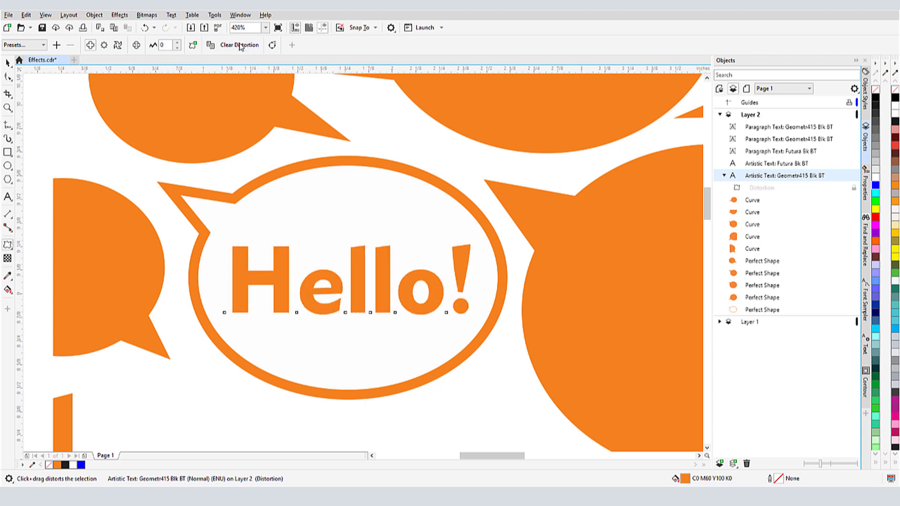
left_click(103, 45)
left_click_drag(357, 265, 385, 256)
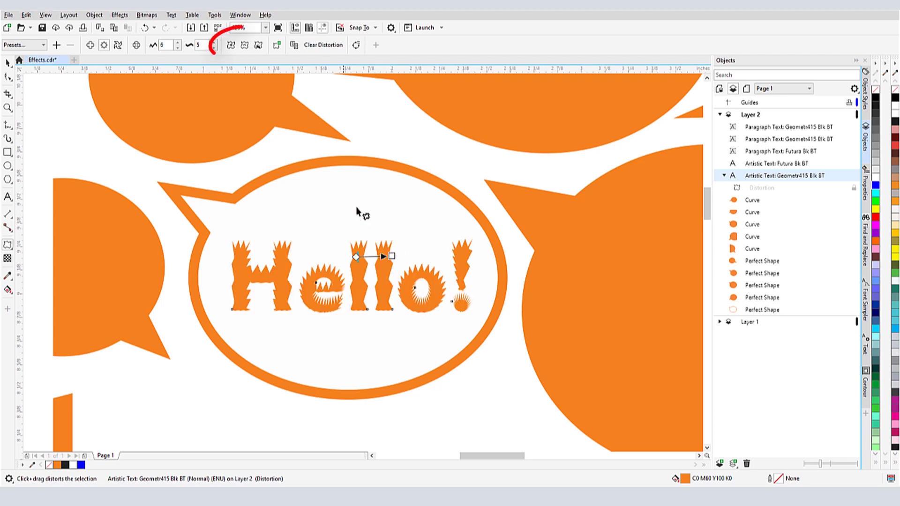
left_click(243, 46)
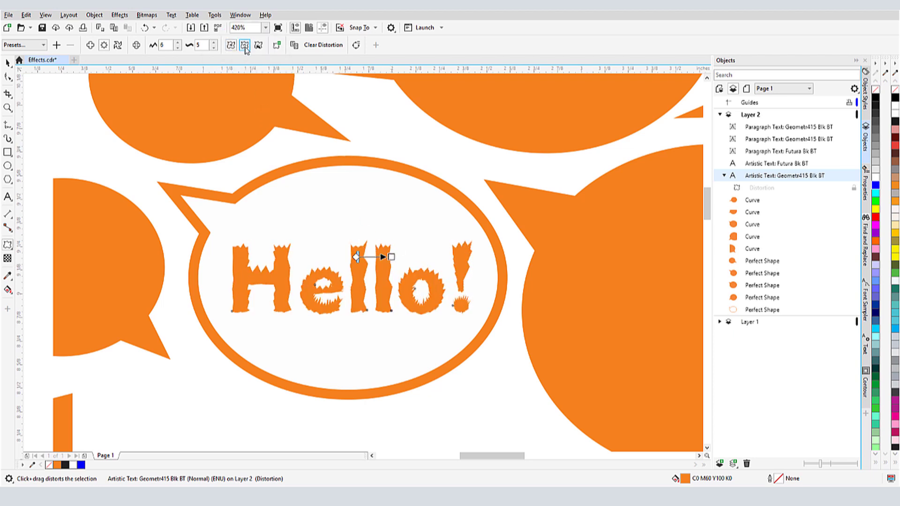
left_click(259, 46)
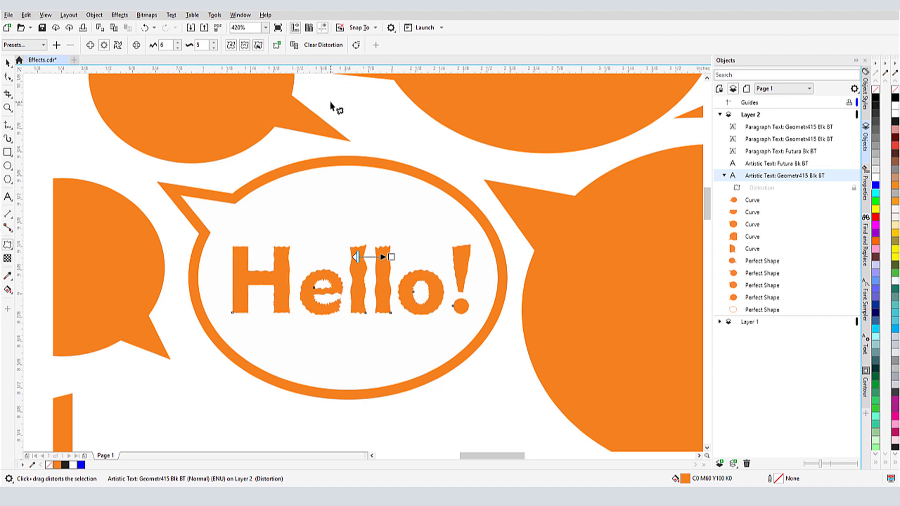
left_click(117, 45)
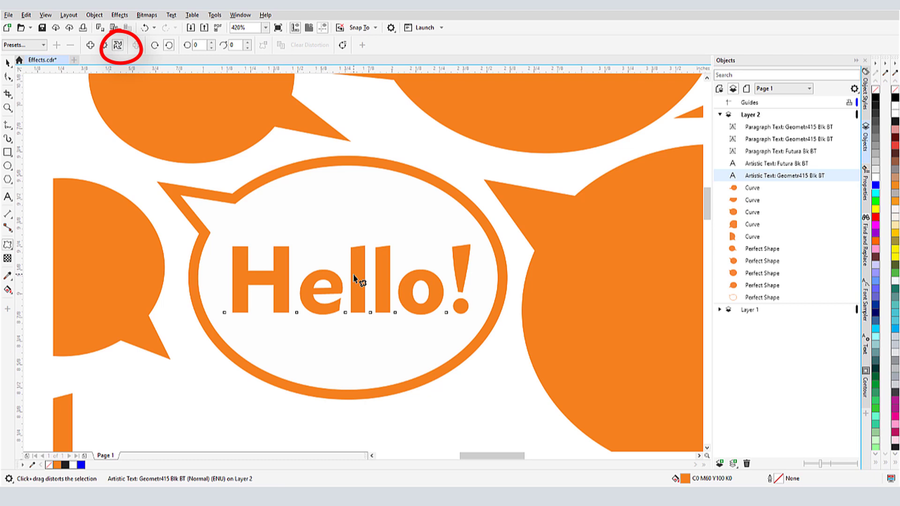
Twist Hello! with a twister distortion, commit it, and start a zipper on top.
left_click_drag(354, 277, 344, 281)
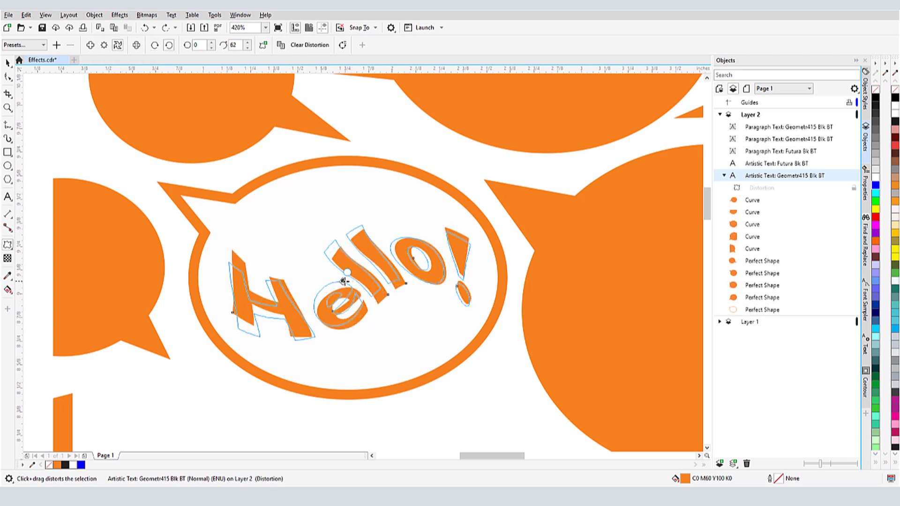
left_click_drag(344, 281, 394, 293)
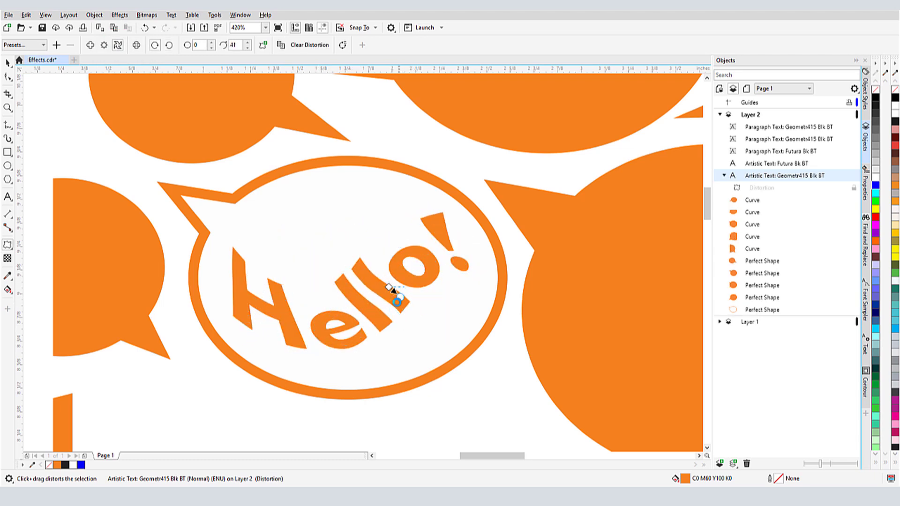
left_click(265, 49)
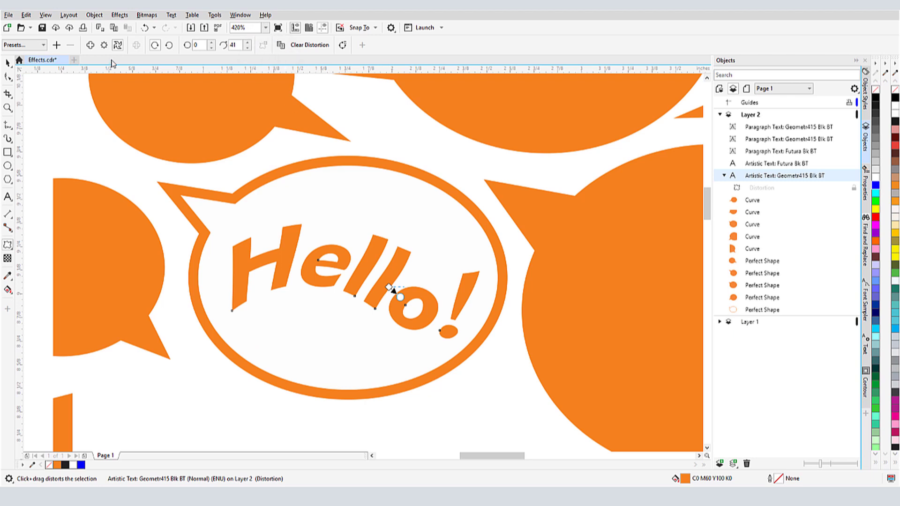
left_click(104, 45)
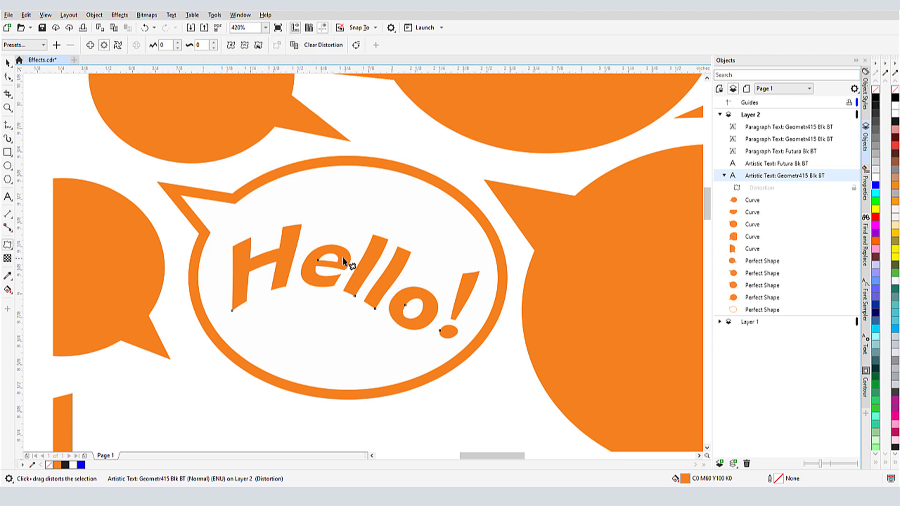
left_click_drag(342, 257, 344, 259)
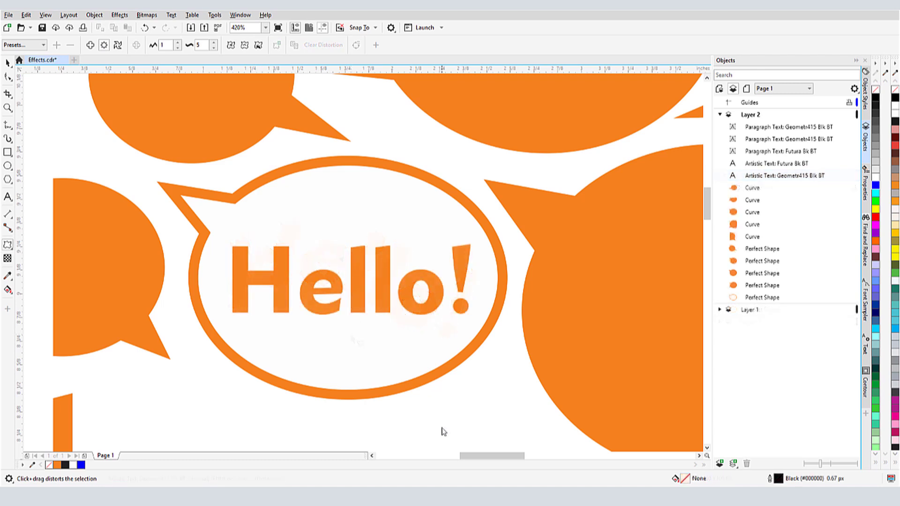
Put an envelope on Hello! and drag its edges to slant and curve the letters.
left_click(10, 248)
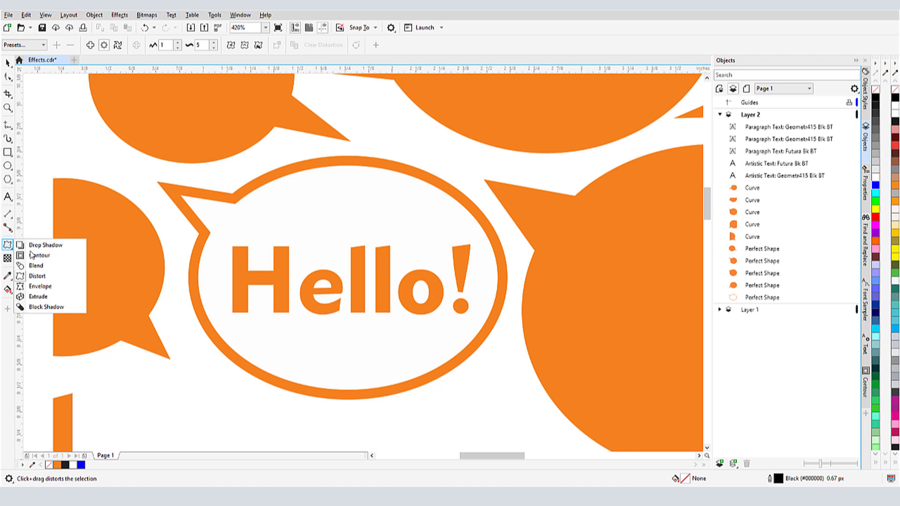
left_click(44, 286)
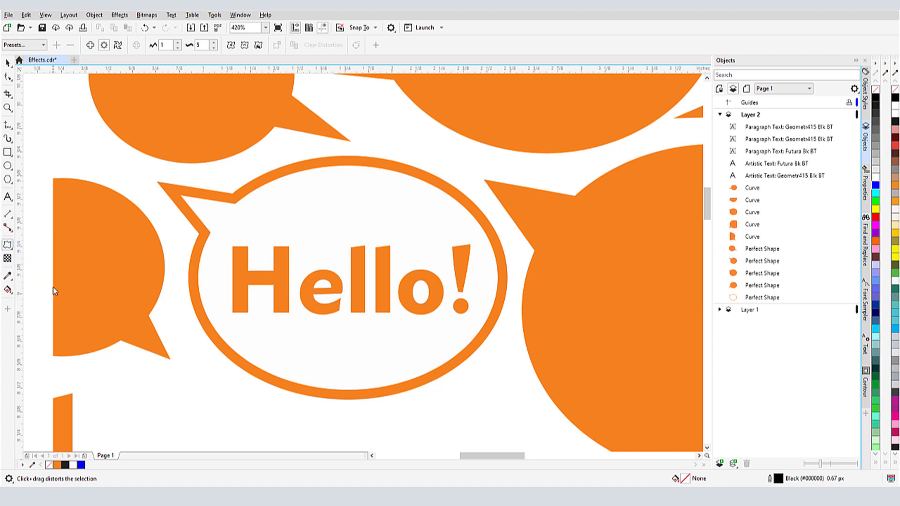
left_click(308, 284)
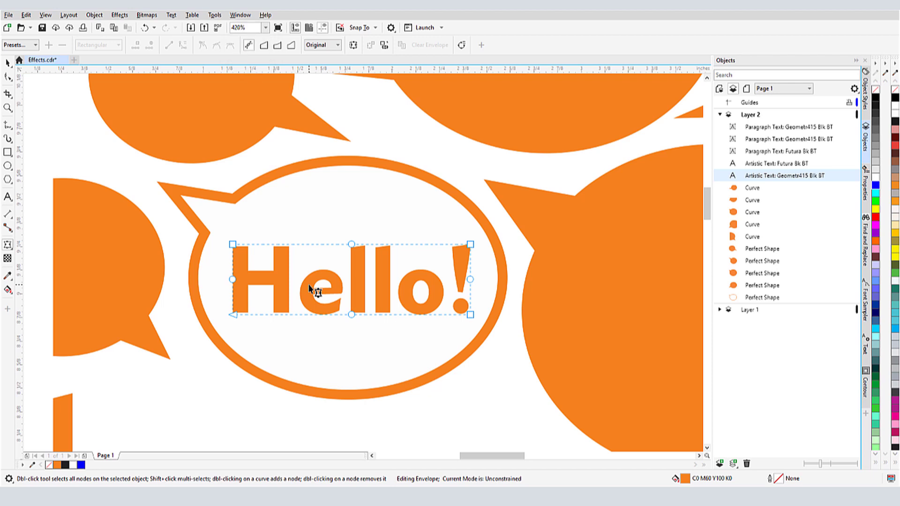
left_click_drag(305, 248, 371, 283)
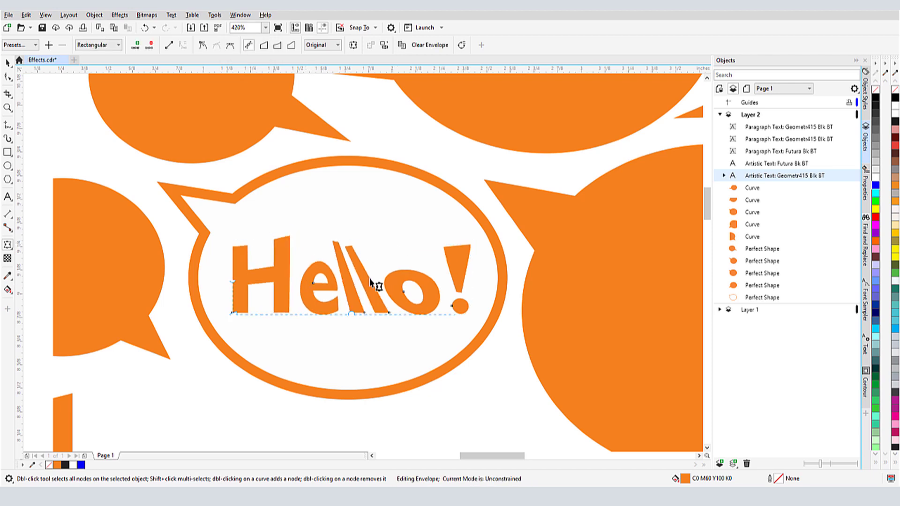
left_click_drag(388, 317, 383, 325)
mouse_move(322, 321)
left_mouse_down()
mouse_move(288, 335)
mouse_move(233, 304)
left_mouse_up()
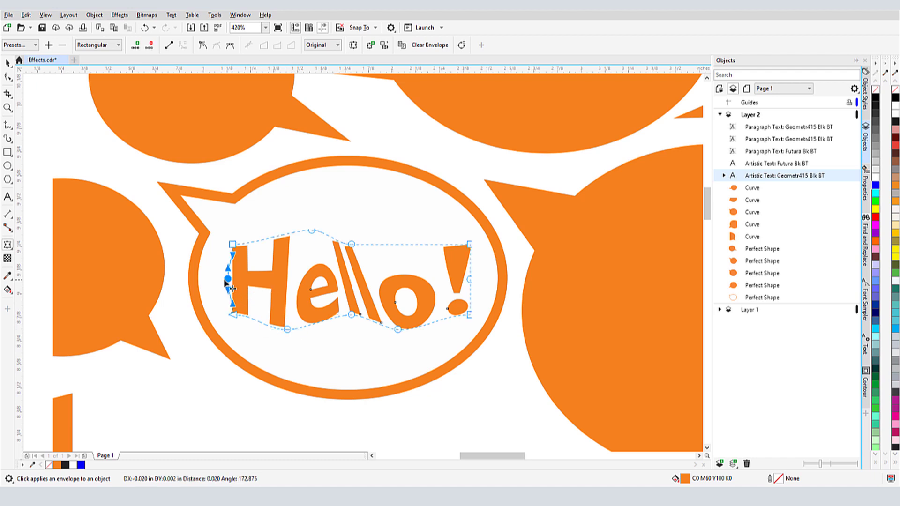
left_click(485, 279)
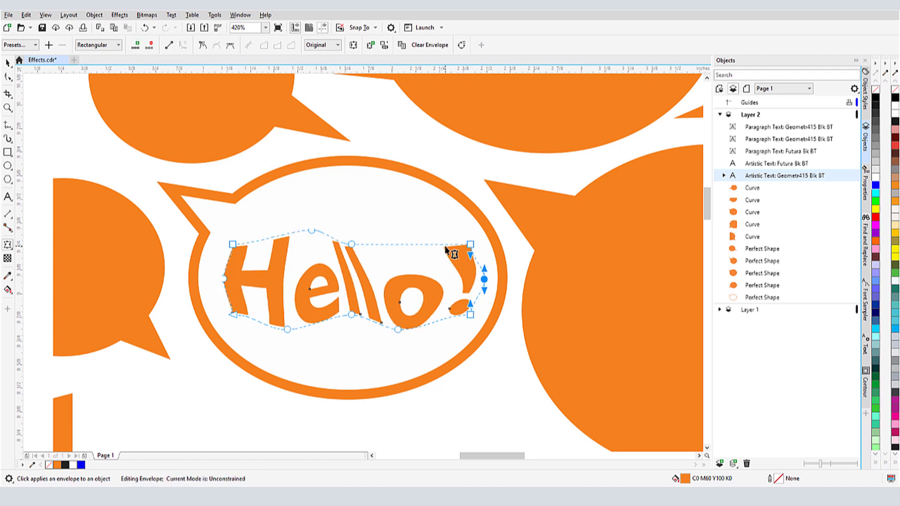
Try Putty, Vertical and Original envelope mapping modes, keep lines straight, then clear the envelope.
left_click(337, 46)
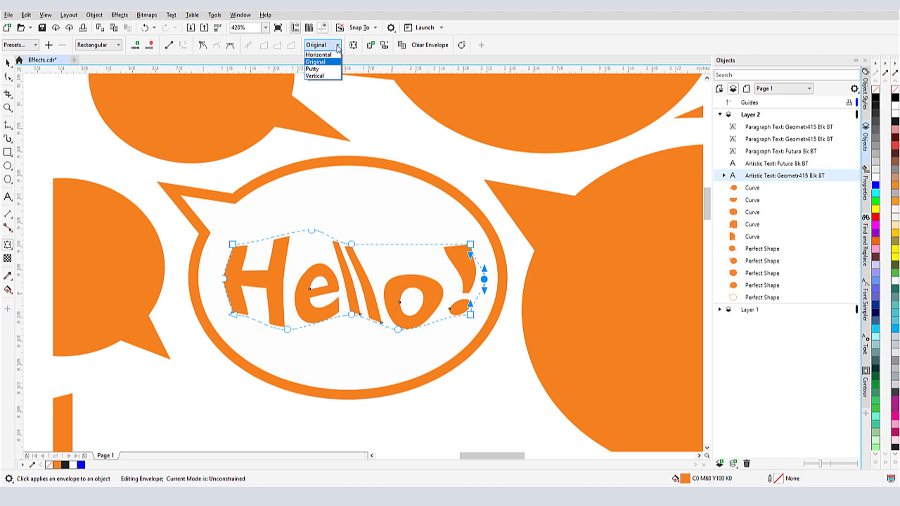
left_click(327, 70)
left_click(338, 46)
left_click(329, 75)
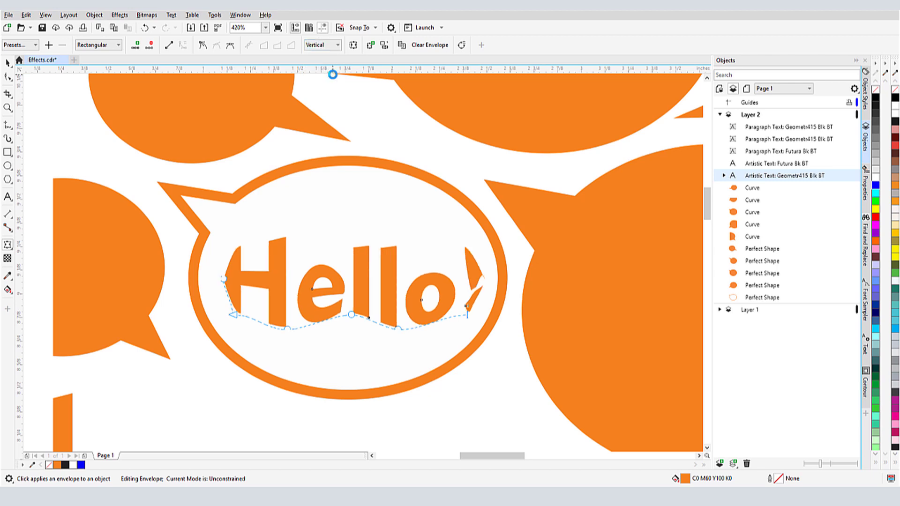
left_click(338, 46)
left_click(336, 63)
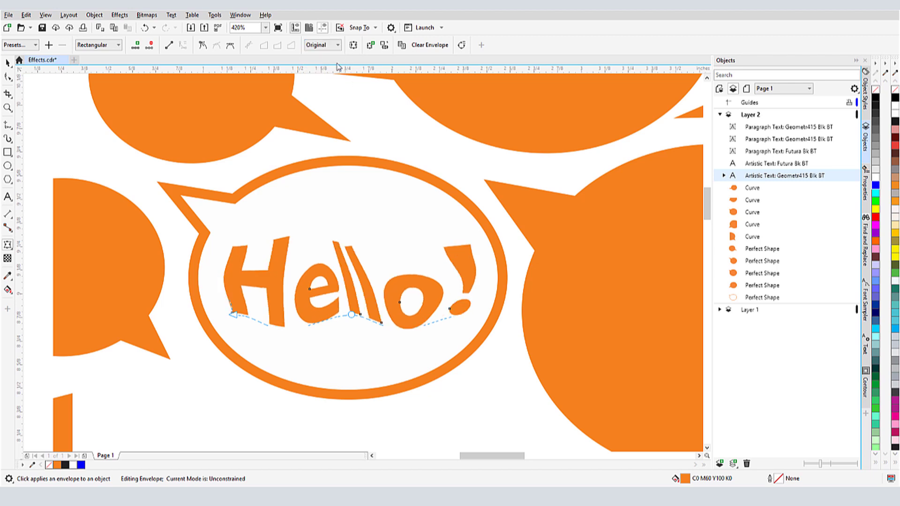
left_click(354, 45)
left_click(430, 45)
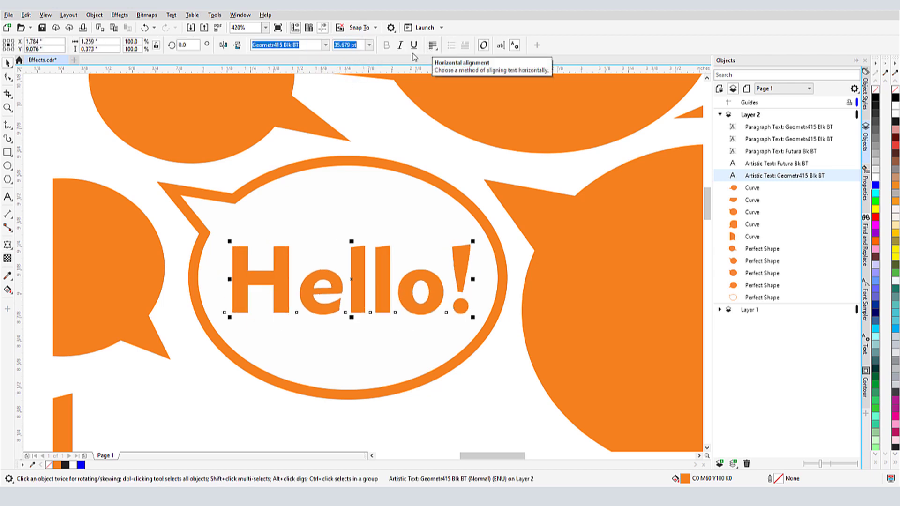
Raise the envelope's top and bottom middle nodes, then clear the envelope.
left_click(8, 245)
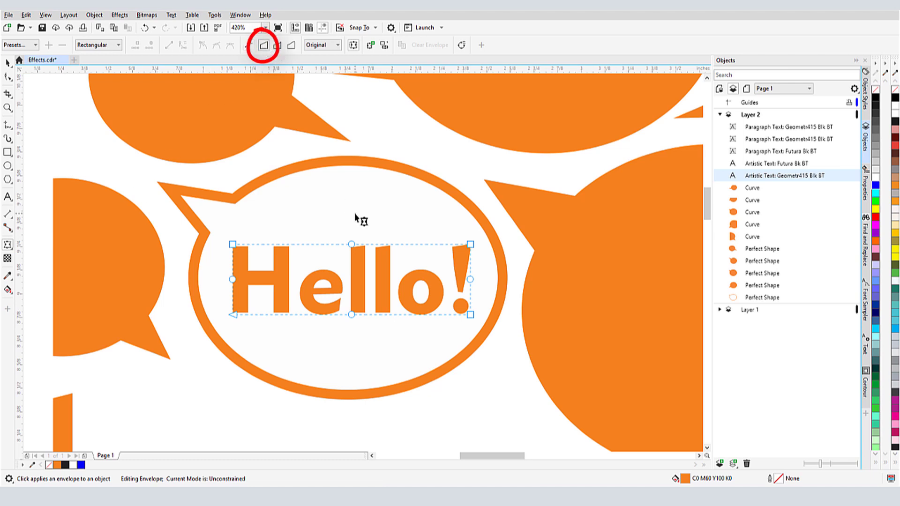
left_click_drag(352, 245, 351, 225)
left_click_drag(352, 315, 352, 294)
left_click(430, 45)
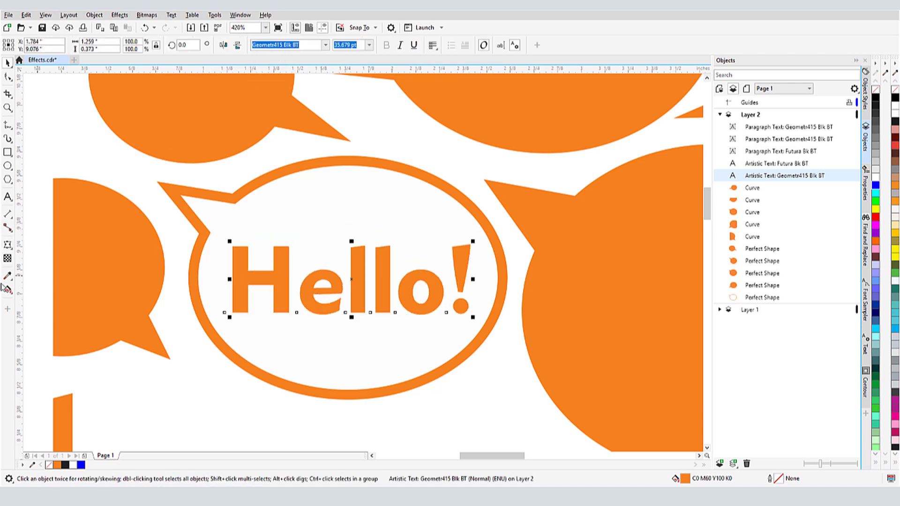
Arch the top and bottom edges of Hello! in Single Arc mode, then clear it.
left_click(8, 244)
left_click(278, 47)
left_click_drag(351, 245, 352, 227)
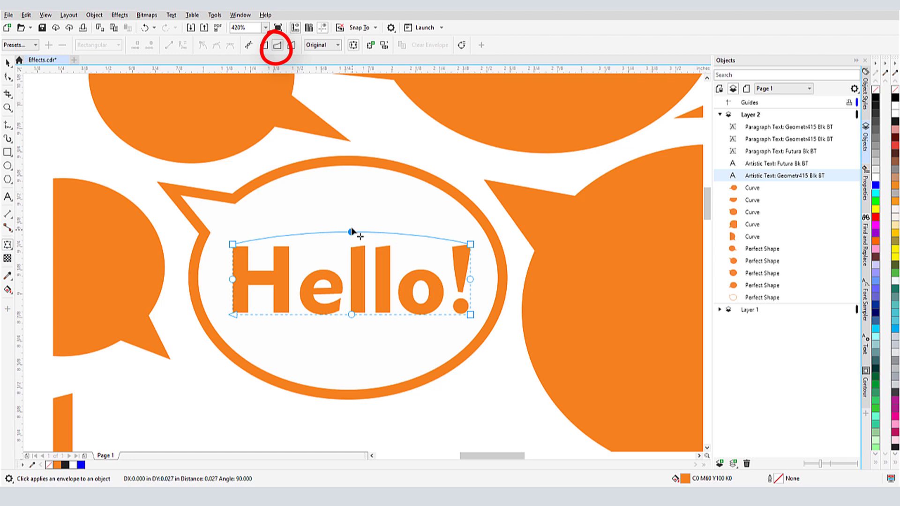
left_click_drag(352, 314, 352, 289)
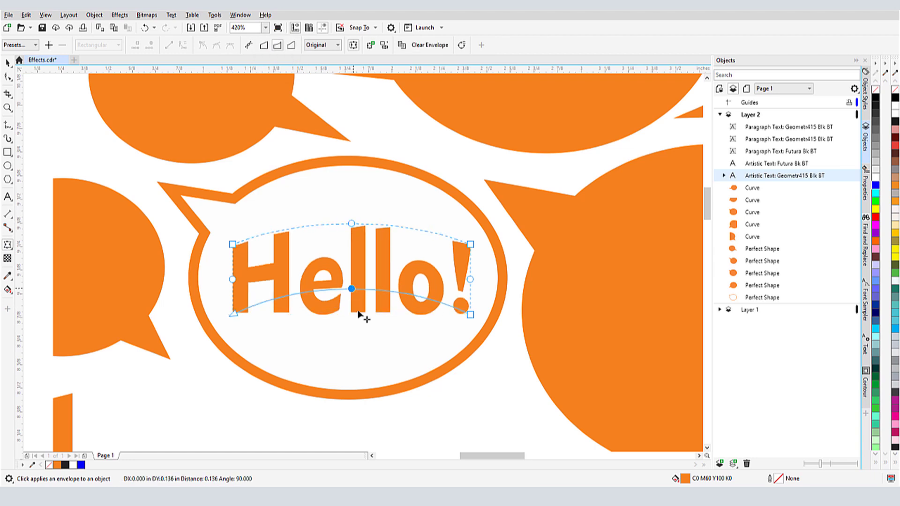
left_click(429, 46)
In Double Arc mode, push the text's top edge up and pull the bottom down.
left_click(8, 243)
left_click(291, 45)
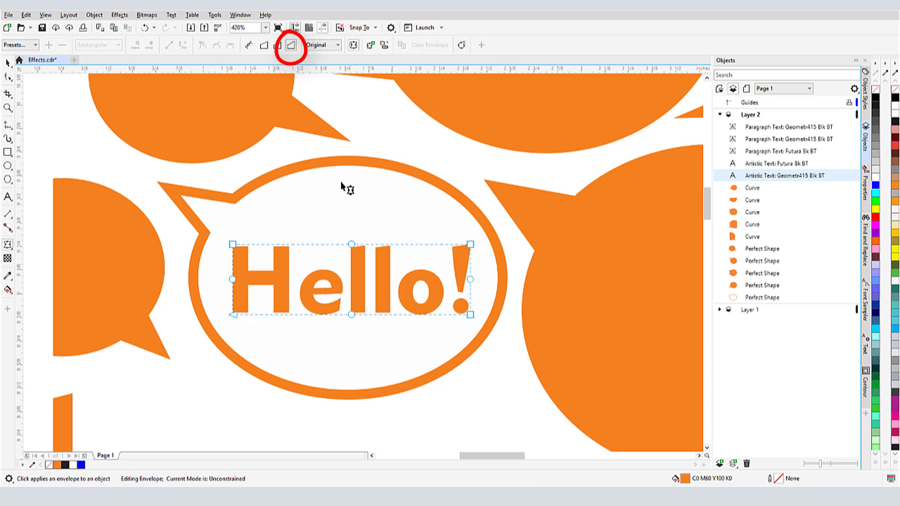
left_click_drag(351, 245, 352, 217)
left_click_drag(352, 314, 352, 349)
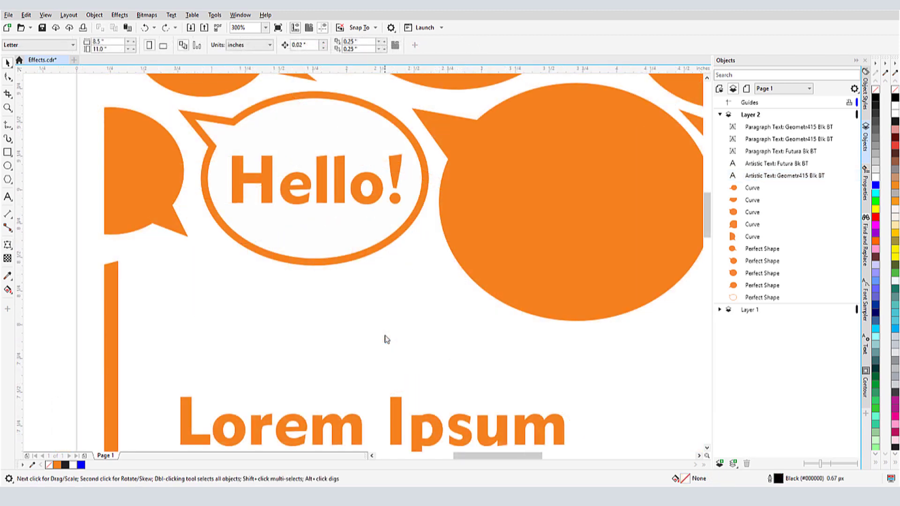
Copy the speech bubble, convert it to curves, delete its tail node and round the side.
left_click(352, 262)
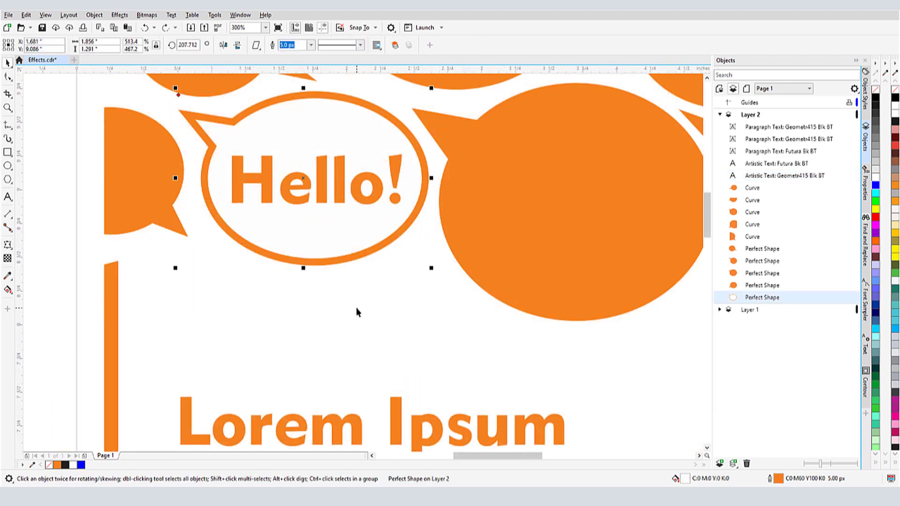
left_click_drag(335, 138, 365, 289)
right_click(359, 224)
left_click(377, 228)
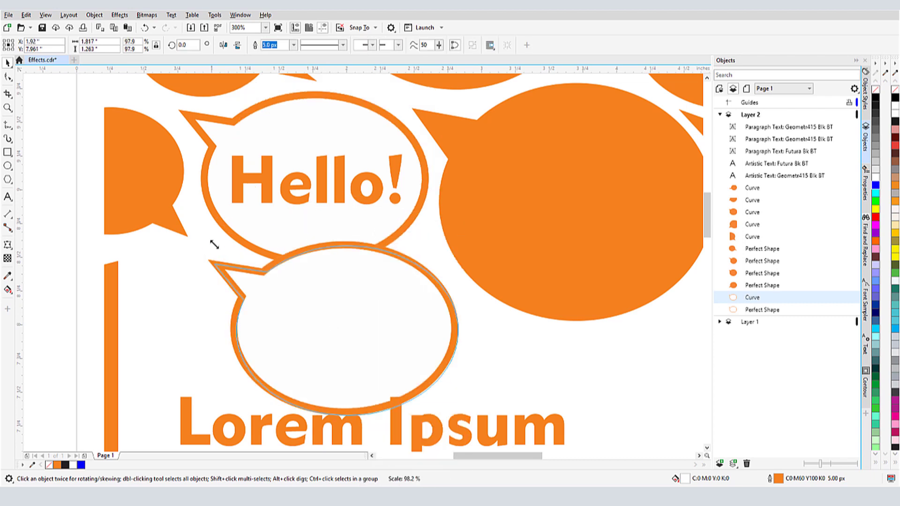
key("F10")
key("Delete")
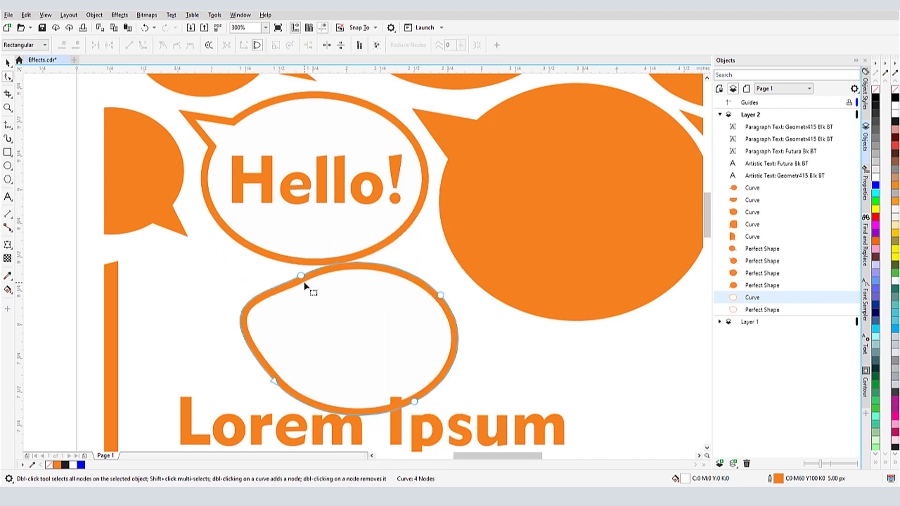
mouse_move(270, 302)
left_mouse_down()
mouse_move(255, 295)
mouse_move(267, 298)
mouse_move(271, 325)
mouse_move(249, 362)
mouse_move(246, 353)
left_mouse_up()
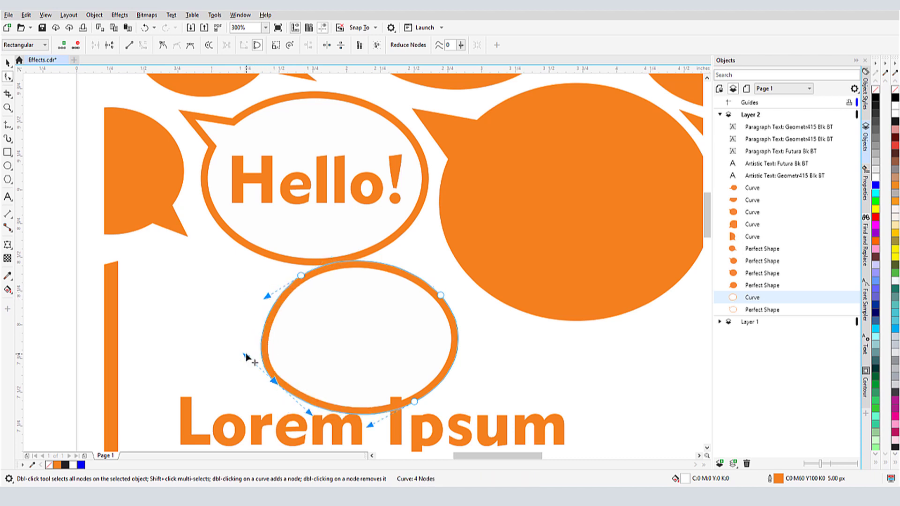
Fit the Hello! text to the oval's outline with the Envelope tool.
left_click(8, 245)
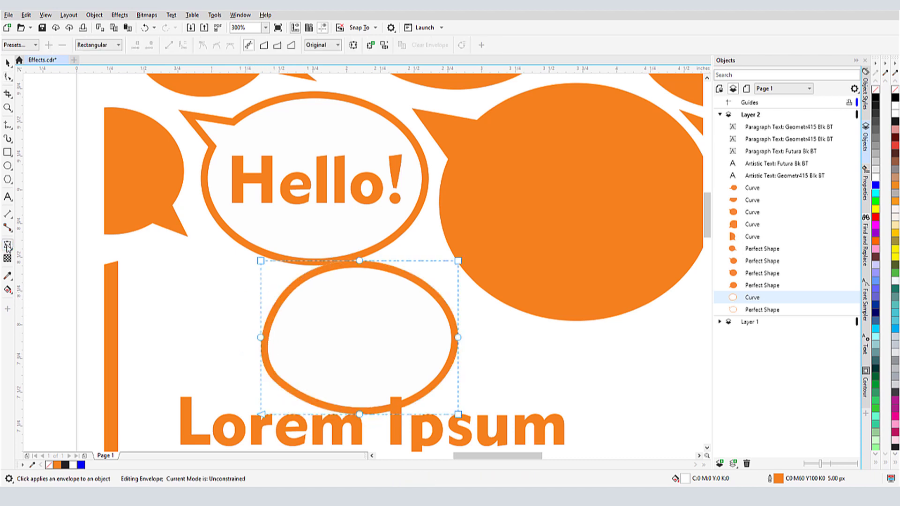
left_click(290, 200)
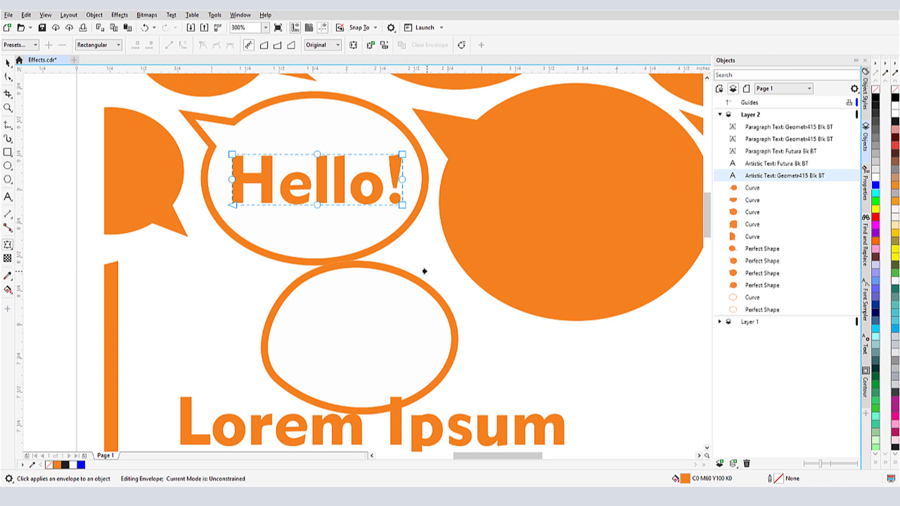
left_click(419, 285)
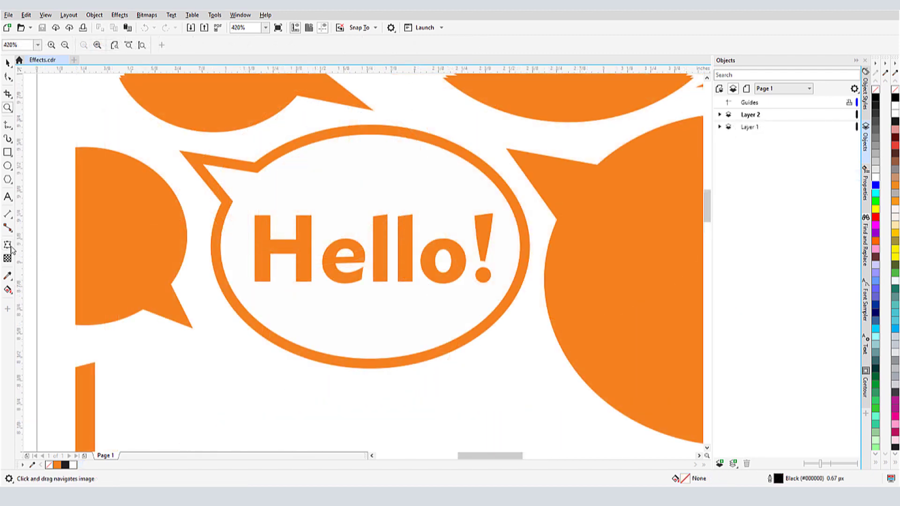
Extrude the Hello! text into 3D depth.
left_click(12, 249)
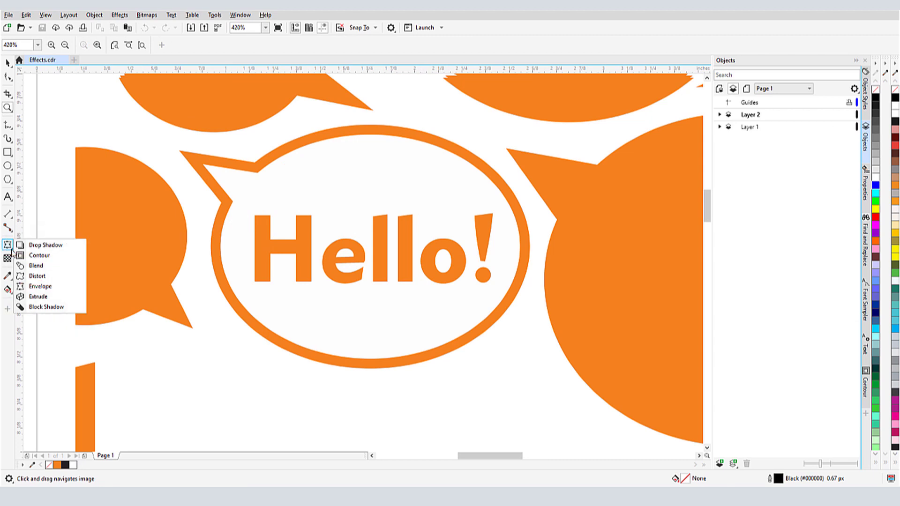
left_click(38, 297)
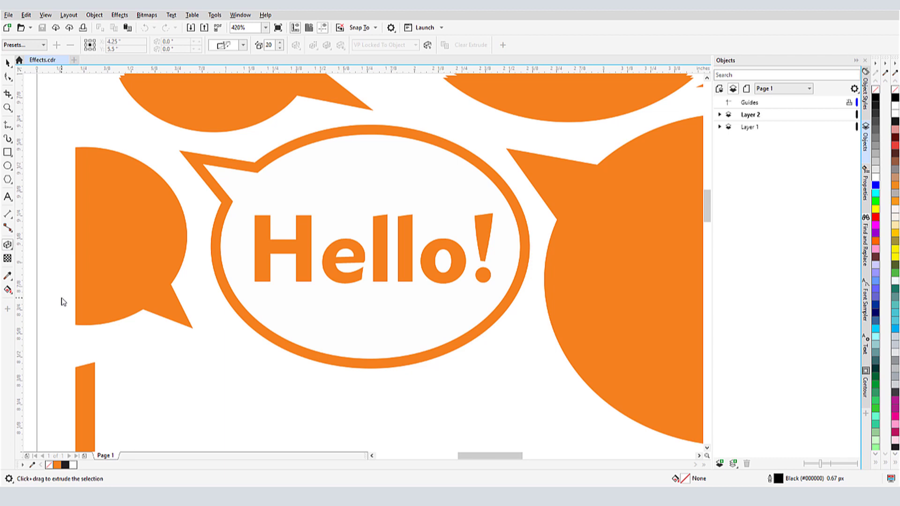
left_click(298, 255)
mouse_move(302, 254)
left_mouse_down()
mouse_move(341, 220)
mouse_move(339, 200)
left_mouse_up()
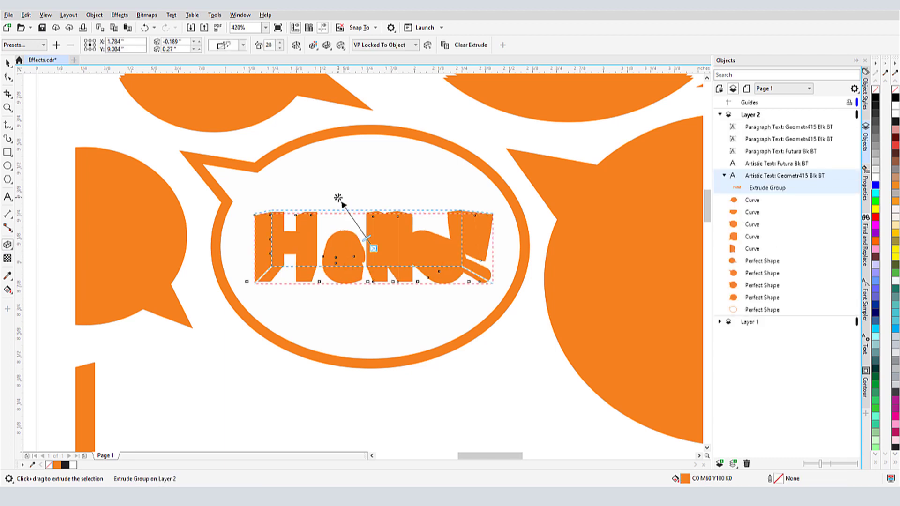
Set the extrusion to Color Shading with pink as the From colour.
left_click(312, 46)
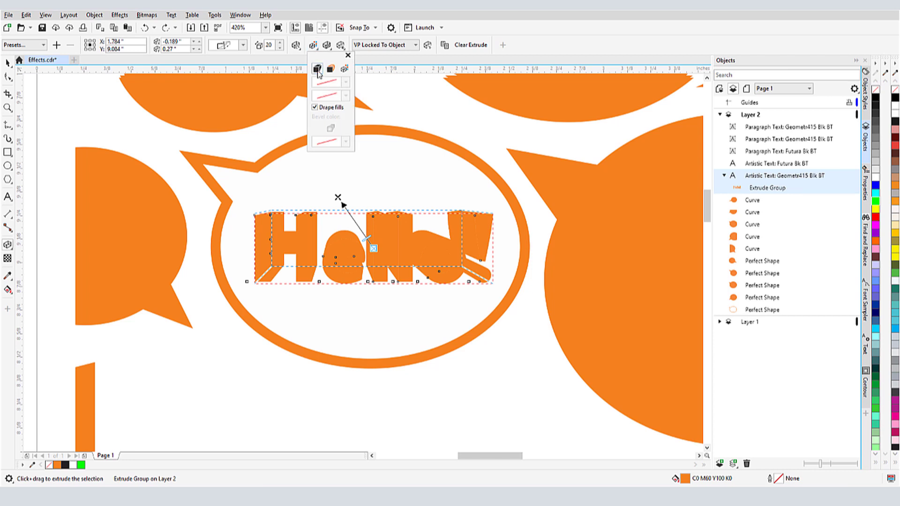
left_click(329, 68)
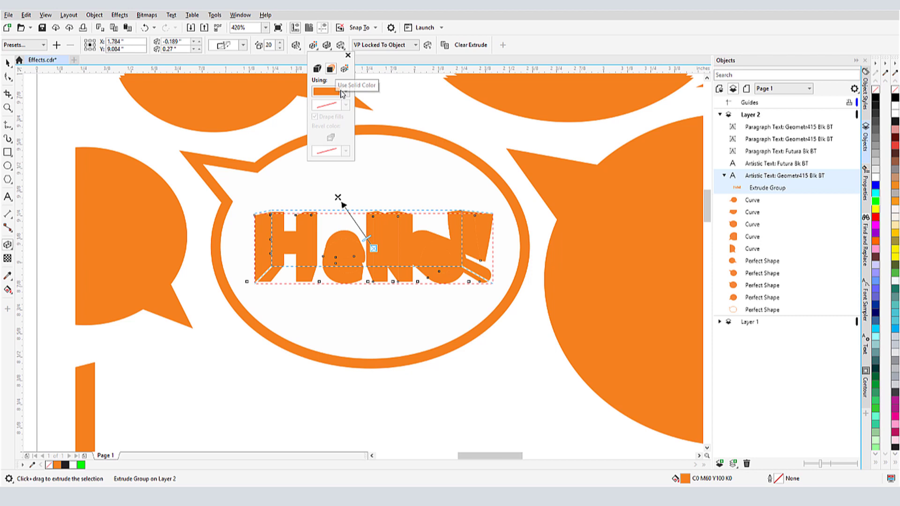
left_click(344, 93)
left_click(344, 70)
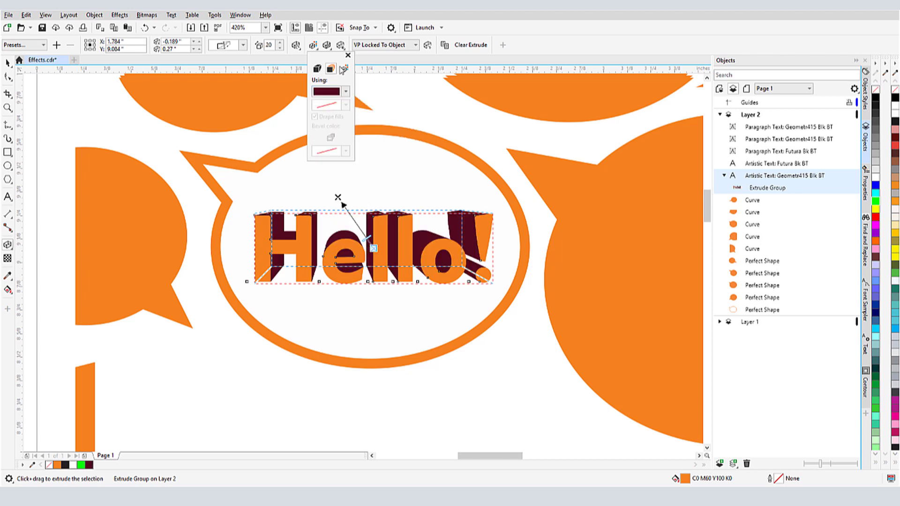
left_click(344, 92)
left_click(375, 142)
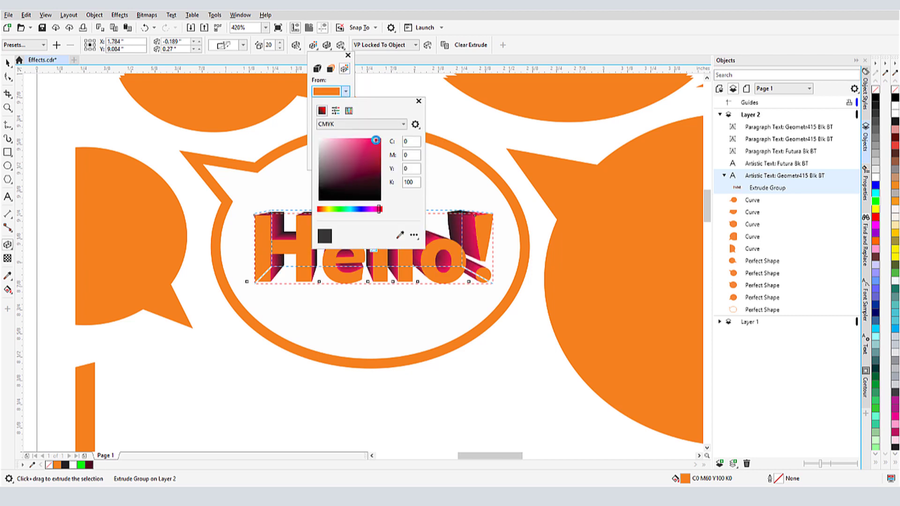
left_click(347, 55)
Move the vanishing point up-right, set depth to 24, and check extrusion types and lighting.
left_click_drag(339, 197, 483, 148)
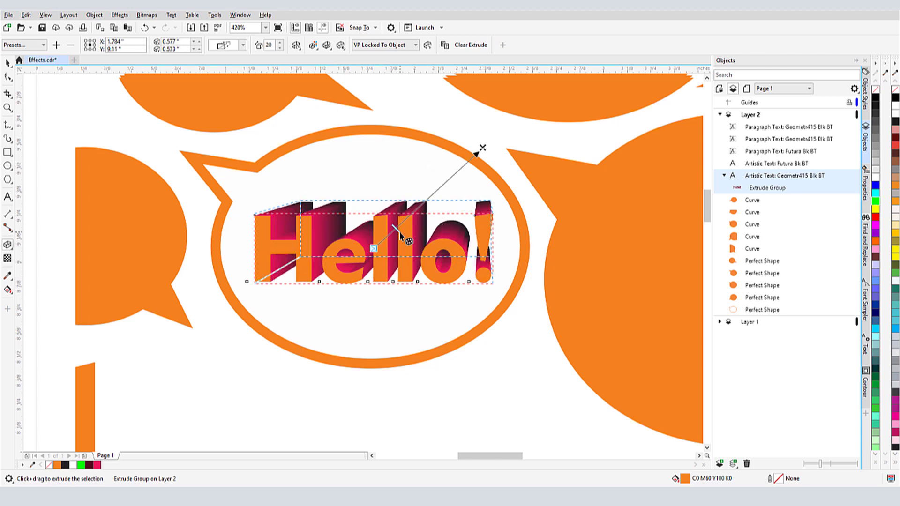
left_click_drag(404, 228, 399, 223)
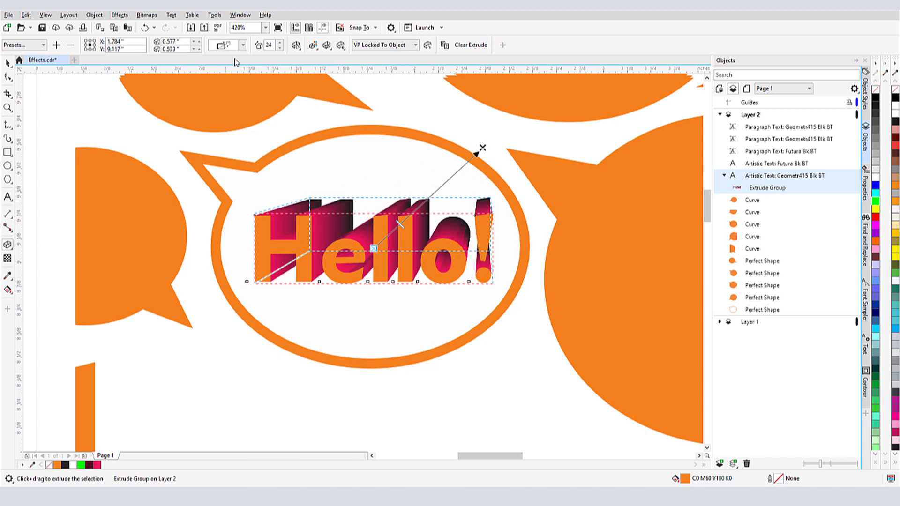
left_click(244, 46)
left_click(256, 105)
left_click(244, 46)
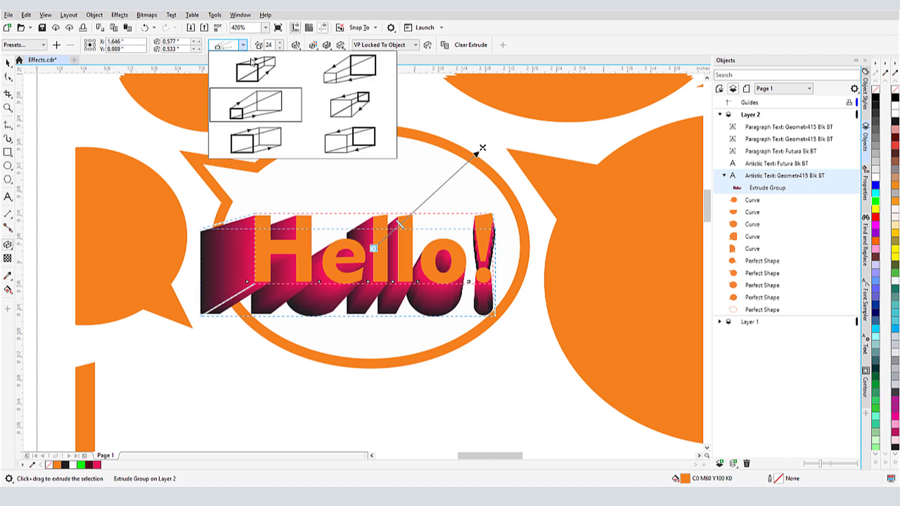
left_click(256, 70)
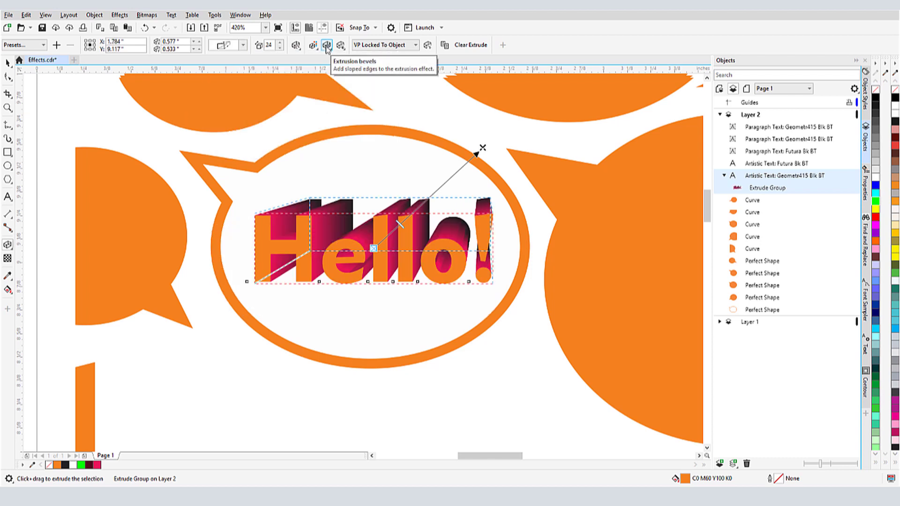
left_click(342, 45)
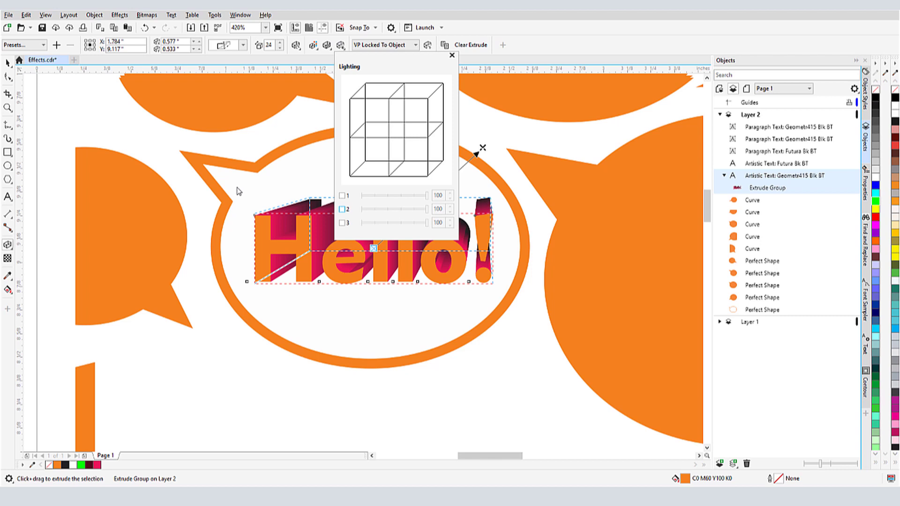
left_click(259, 143)
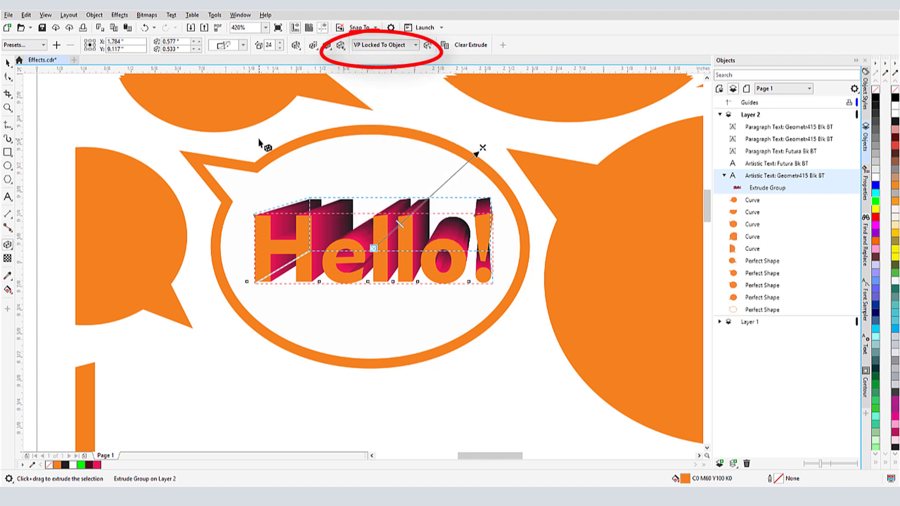
scroll(375, 318, "down", 3)
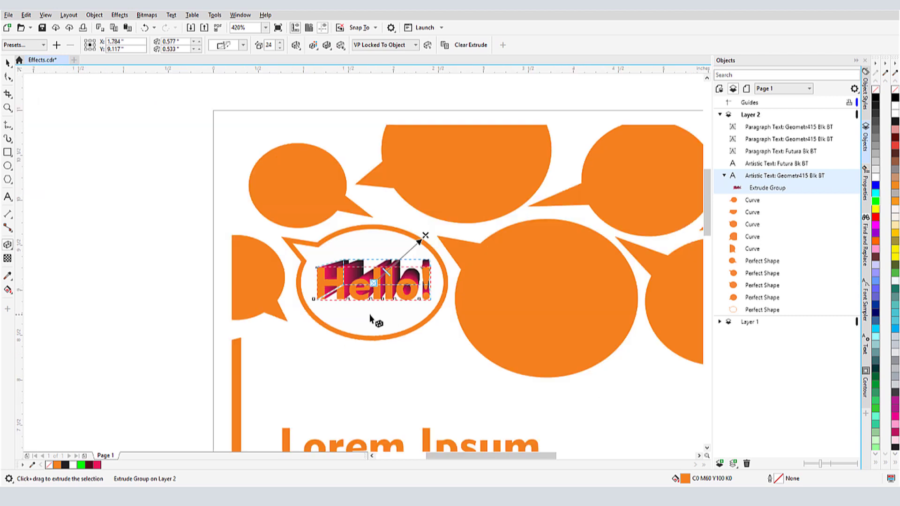
scroll(493, 281, "right", 2)
scroll(549, 303, "right", 2)
Extrude an orange bubble, copying Hello!'s extrusion properties and vanishing point onto it.
left_click_drag(549, 302, 618, 366)
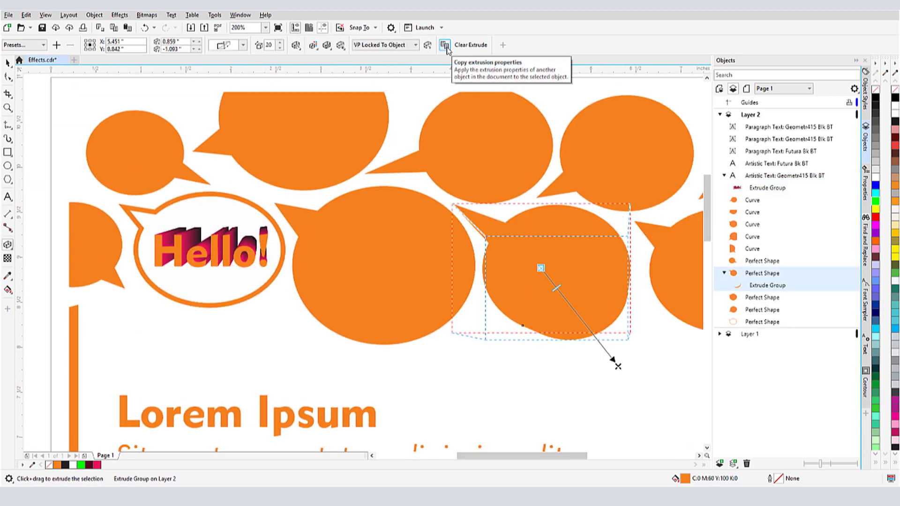
left_click(428, 45)
left_click(191, 235)
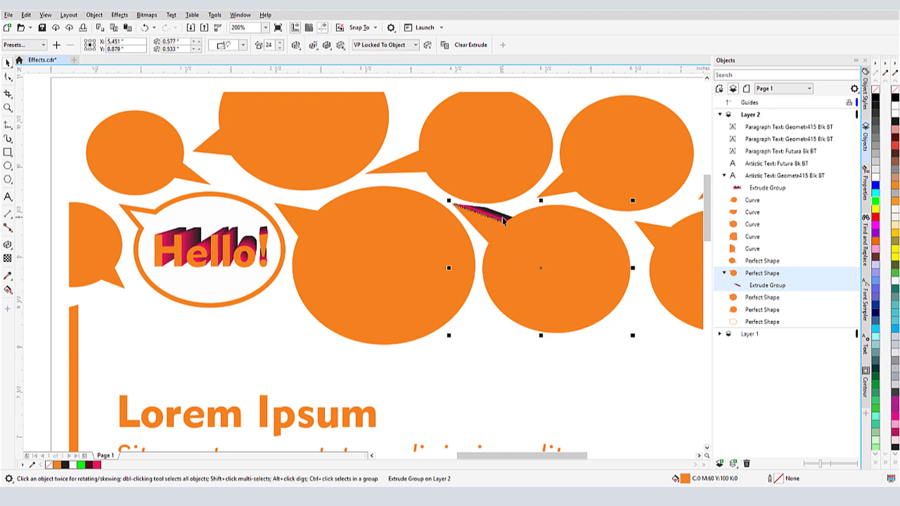
left_click(415, 44)
left_click(391, 66)
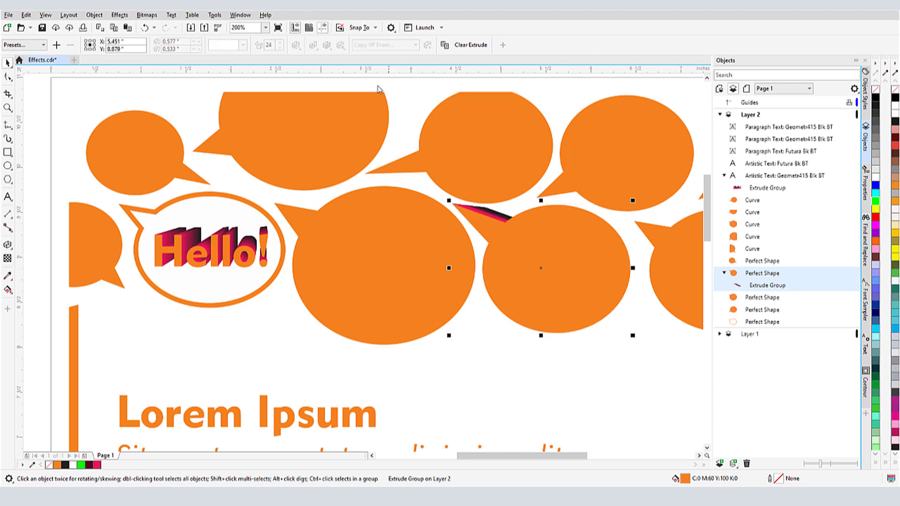
left_click(235, 239)
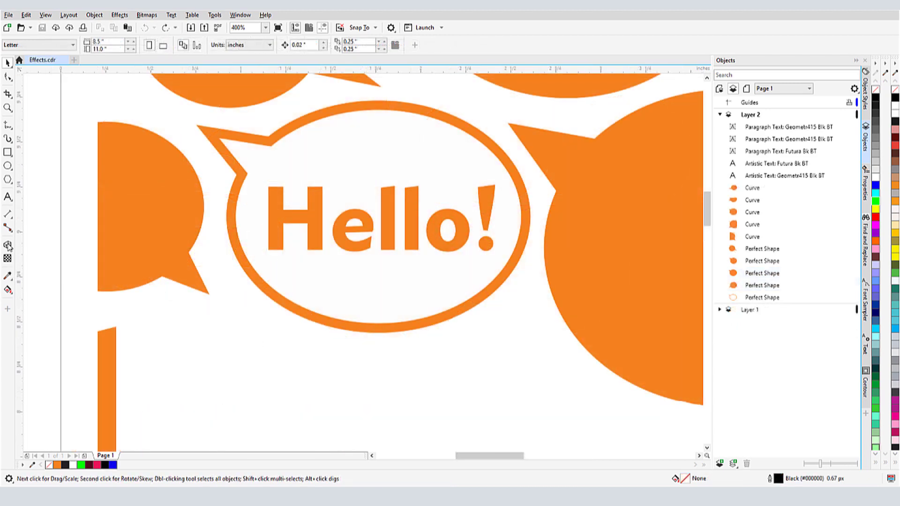
Add a blue block shadow to Hello! extending up and to the right.
left_click(8, 246)
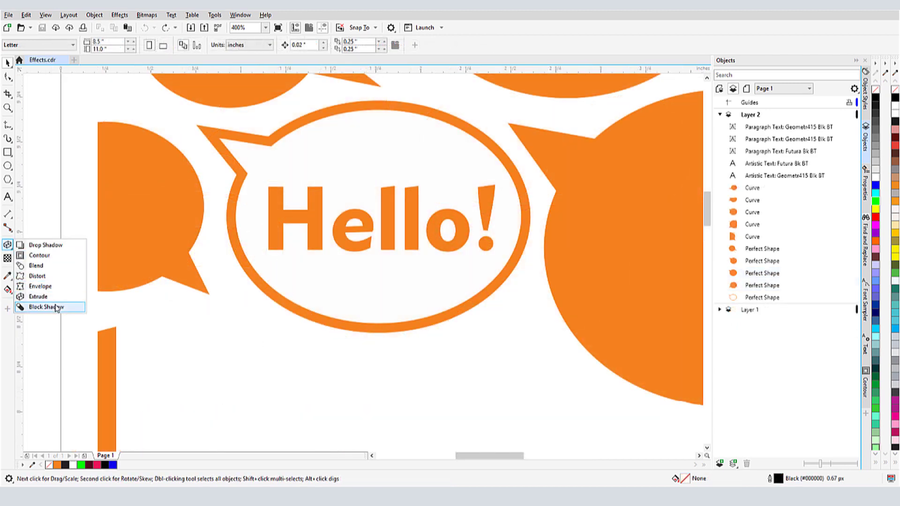
left_click(56, 307)
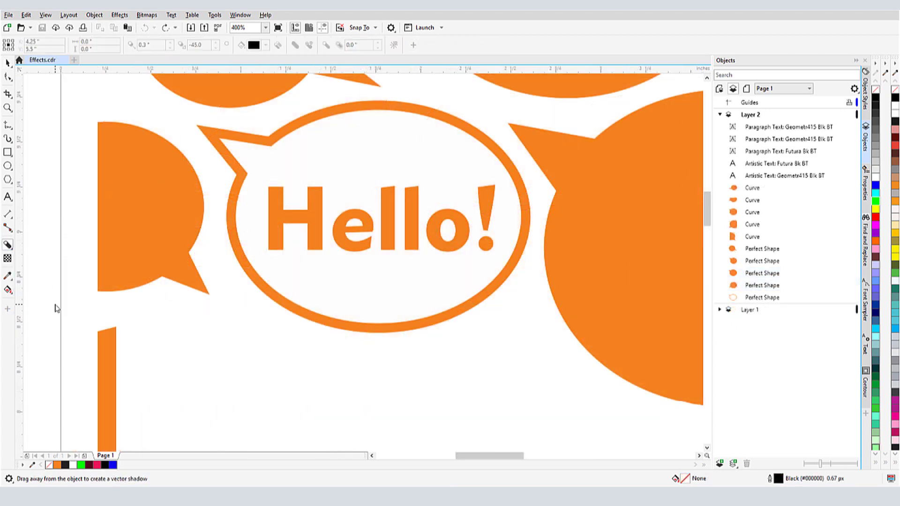
left_click(312, 220)
left_click_drag(311, 217, 360, 203)
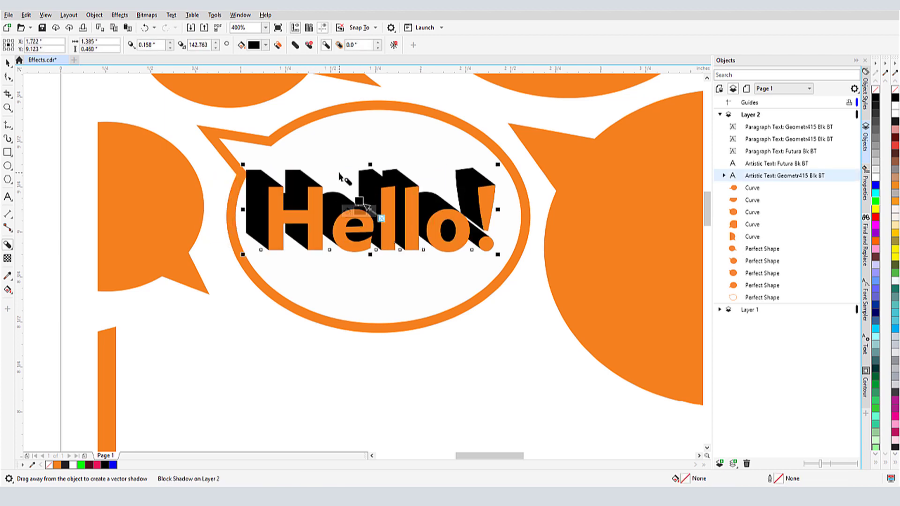
mouse_move(359, 203)
left_mouse_down()
mouse_move(375, 189)
mouse_move(426, 199)
left_mouse_up()
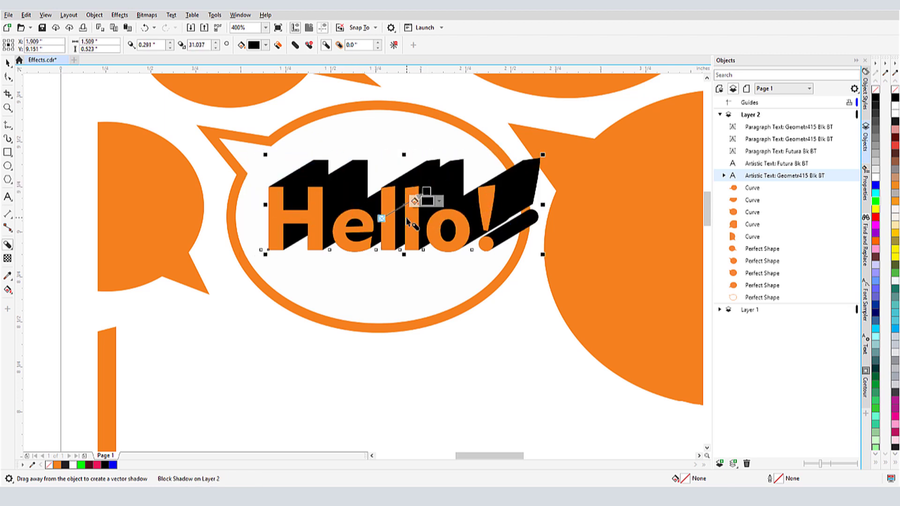
left_click(441, 205)
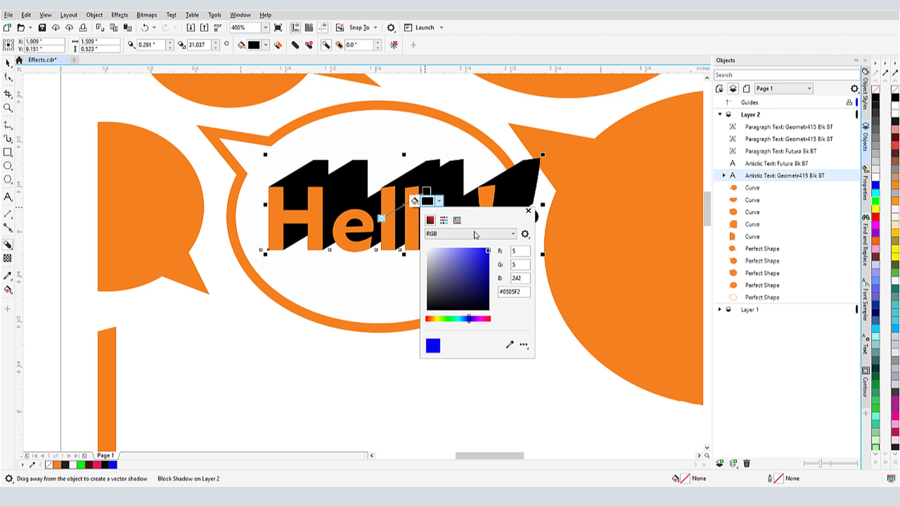
left_click(492, 248)
left_click(441, 205)
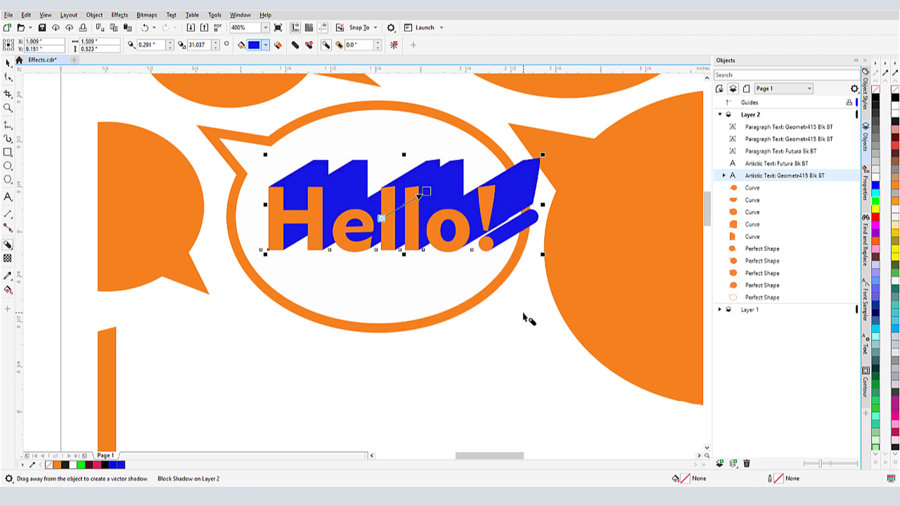
Break the block shadow apart and move the blue shape below the speech bubble.
left_click(724, 175)
right_click(773, 190)
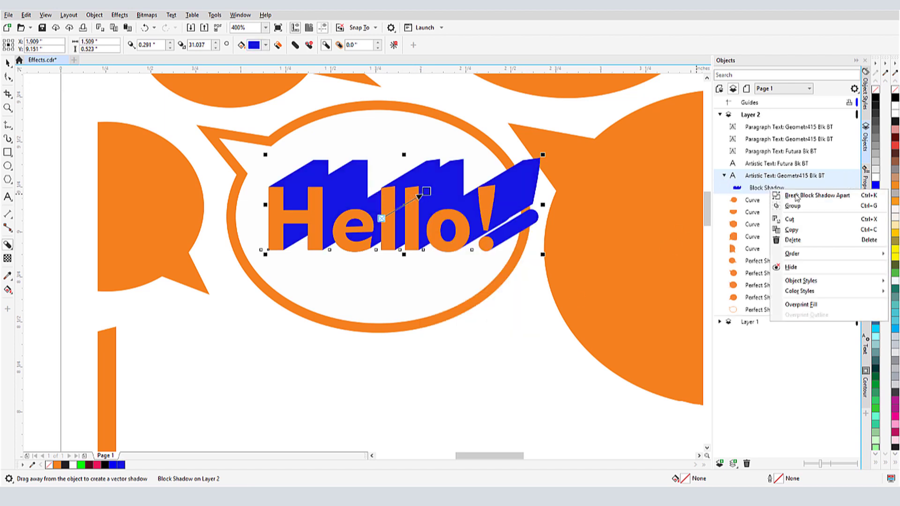
left_click(814, 198)
left_click(752, 187)
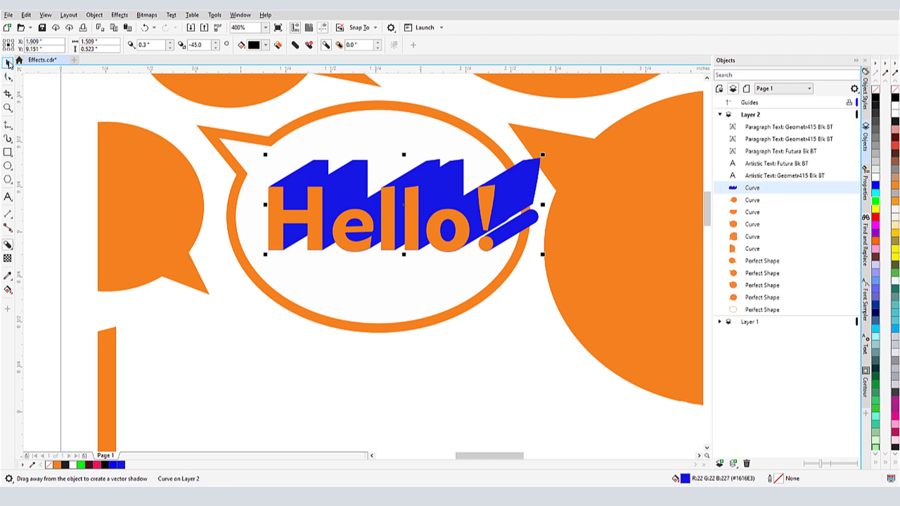
left_click(7, 61)
mouse_move(405, 204)
left_mouse_down()
mouse_move(321, 368)
mouse_move(304, 371)
left_mouse_up()
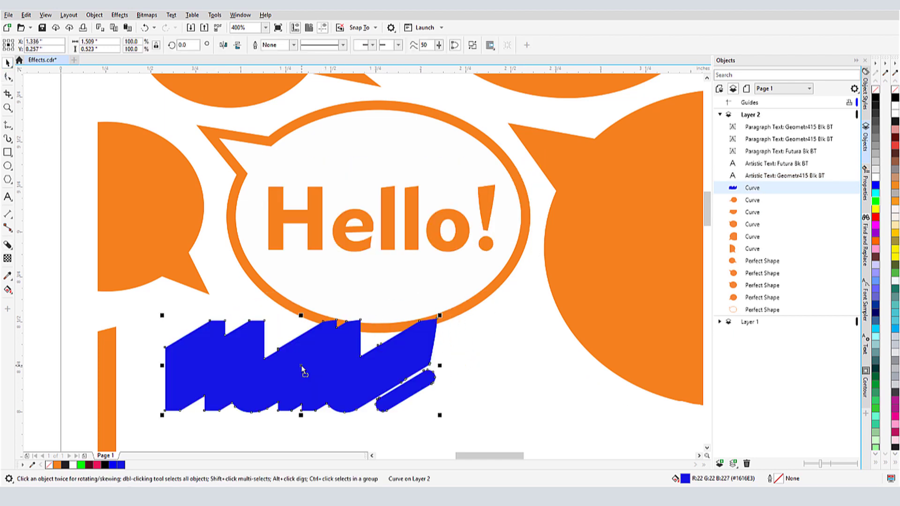
Pull a black block shadow from Hello! and break it into its own shape.
left_click(8, 245)
left_click(316, 220)
left_click_drag(316, 220, 394, 204)
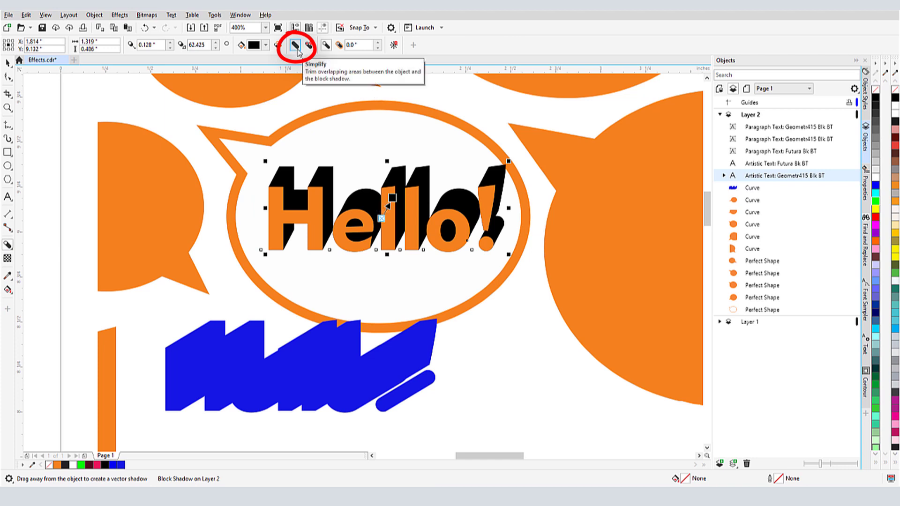
left_click(724, 175)
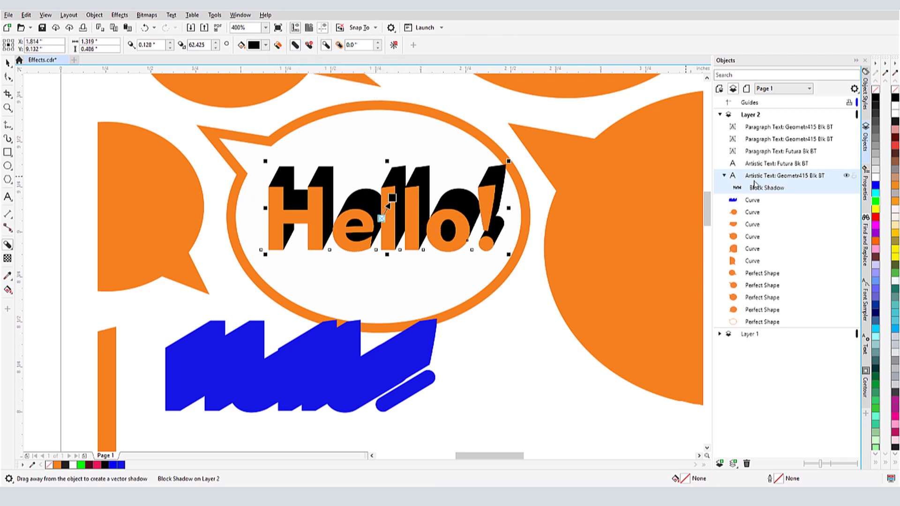
right_click(783, 190)
left_click(816, 194)
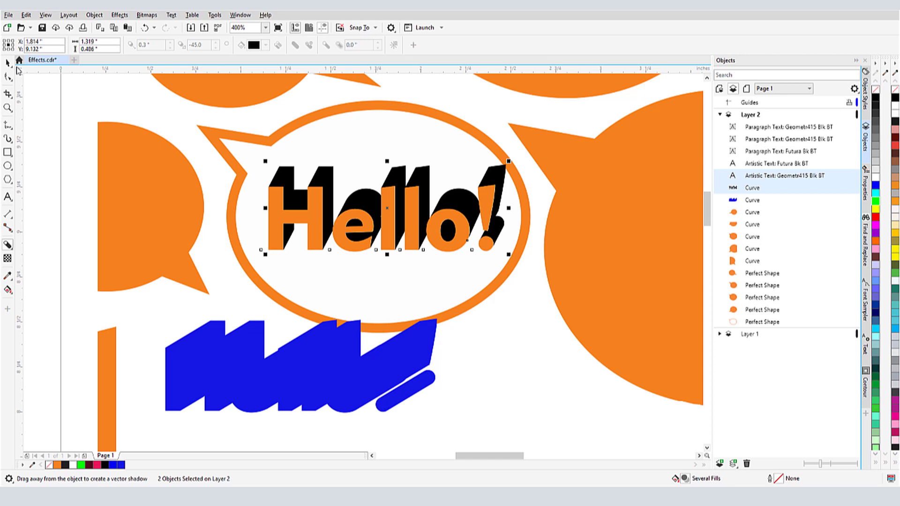
Move the black shadow down-right, undo it, and widen the Expand gap to 0.03".
left_click(8, 63)
left_click(277, 160)
left_click(399, 179)
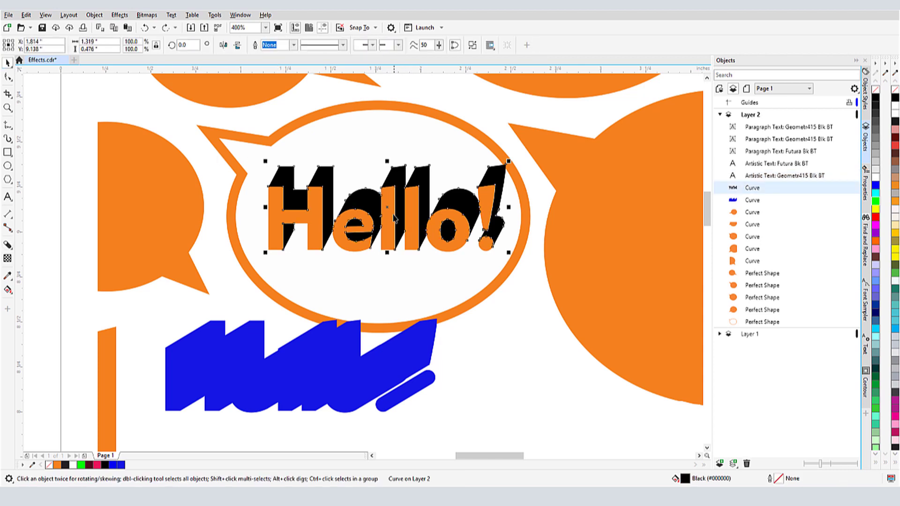
left_click_drag(389, 207, 481, 283)
left_click(512, 363)
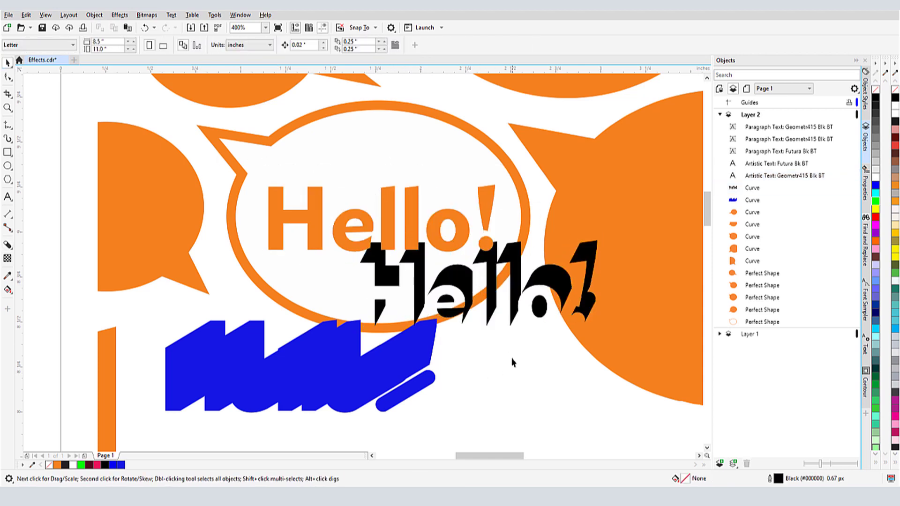
key("ctrl+z")
key("ctrl+z")
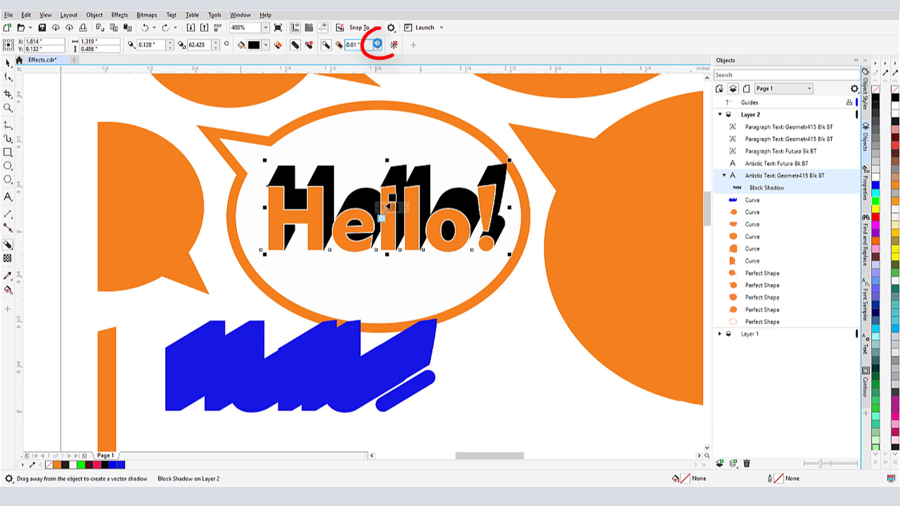
left_click(377, 44)
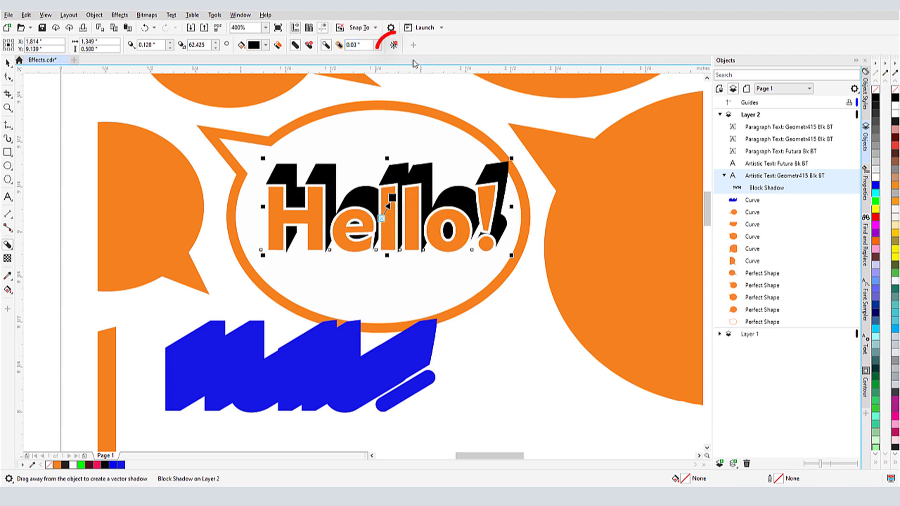
Clear the shadow, outline Hello! 2 px green, and add an outline-based black block shadow.
left_click(394, 51)
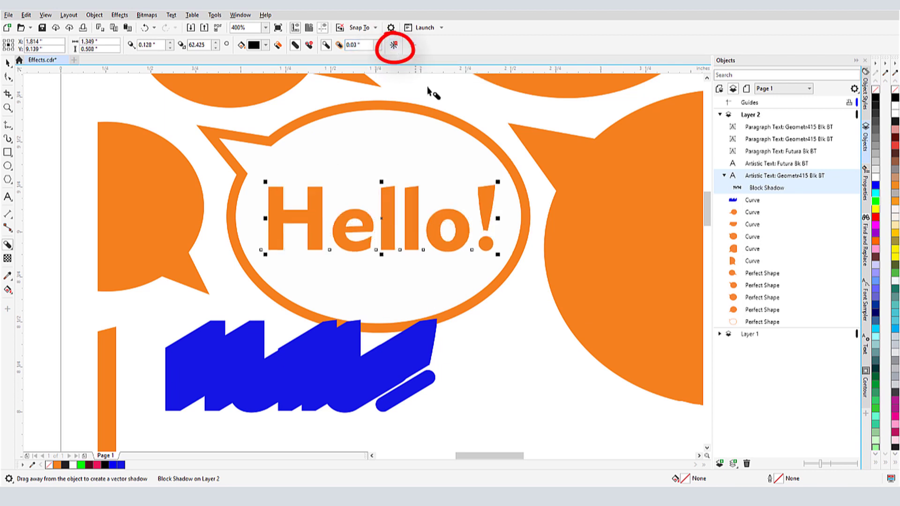
left_click(866, 355)
left_click(799, 170)
left_click(814, 230)
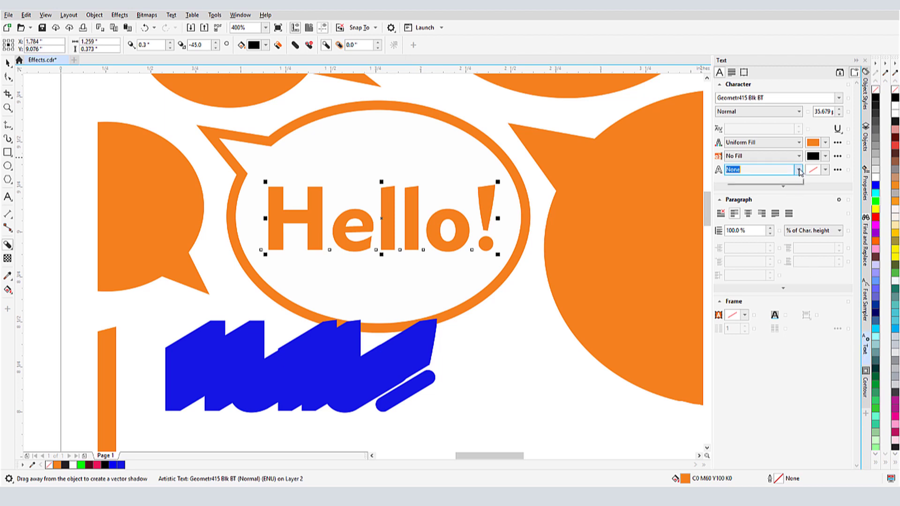
left_click(825, 170)
left_click(816, 287)
left_click(853, 229)
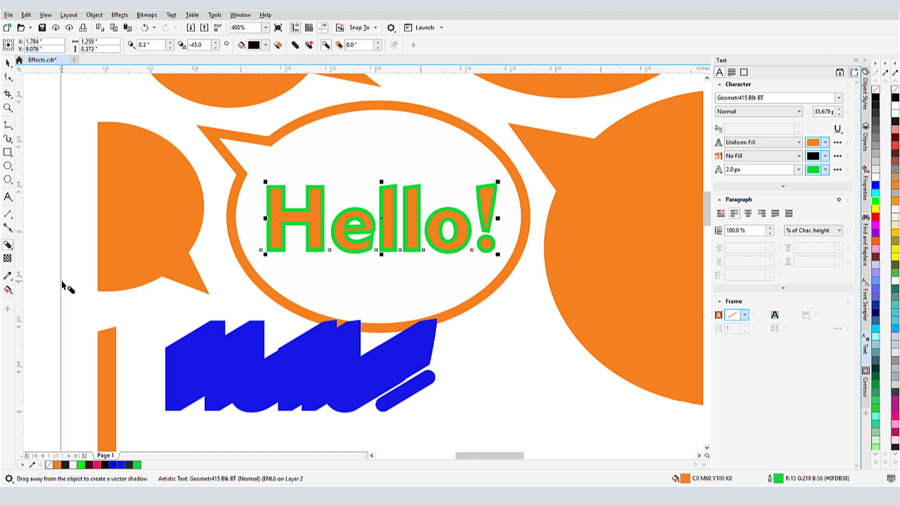
left_click_drag(250, 230, 361, 210)
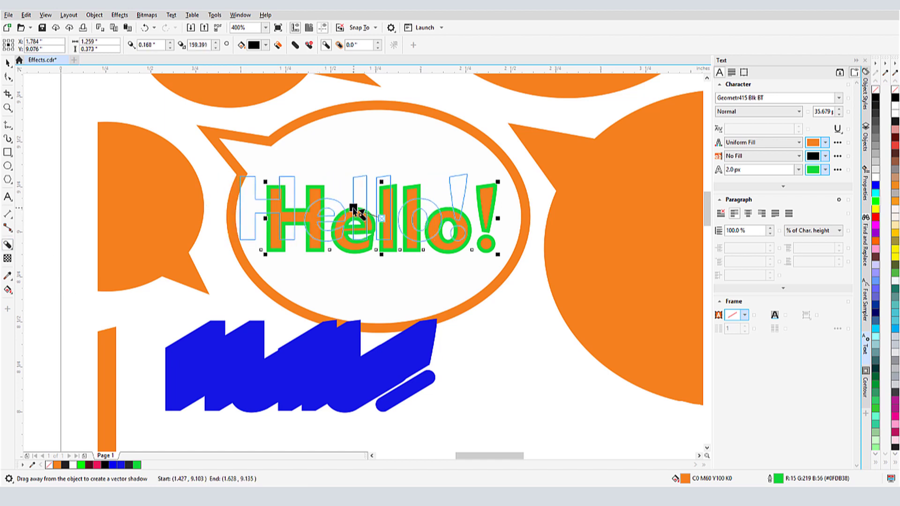
left_click(327, 48)
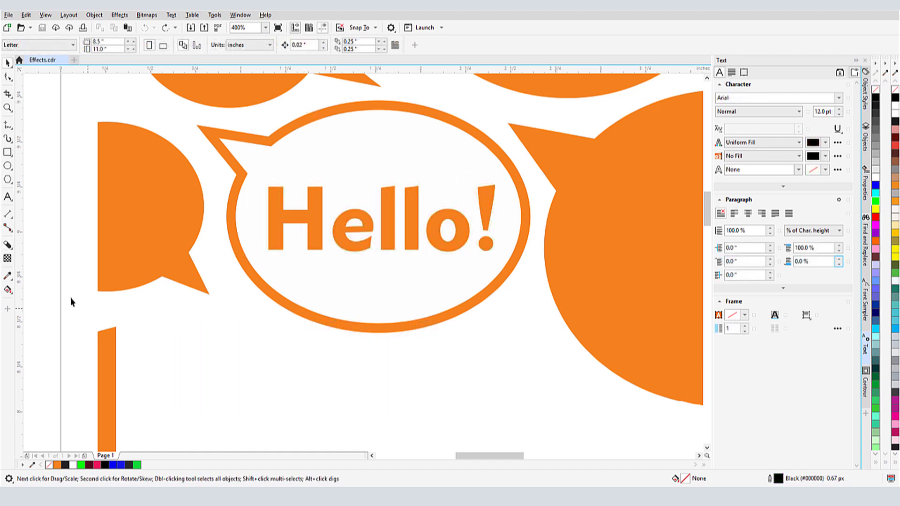
Cast a blurred drop shadow from Hello!, then adjust its angle, darkness and feathering.
left_click(10, 246)
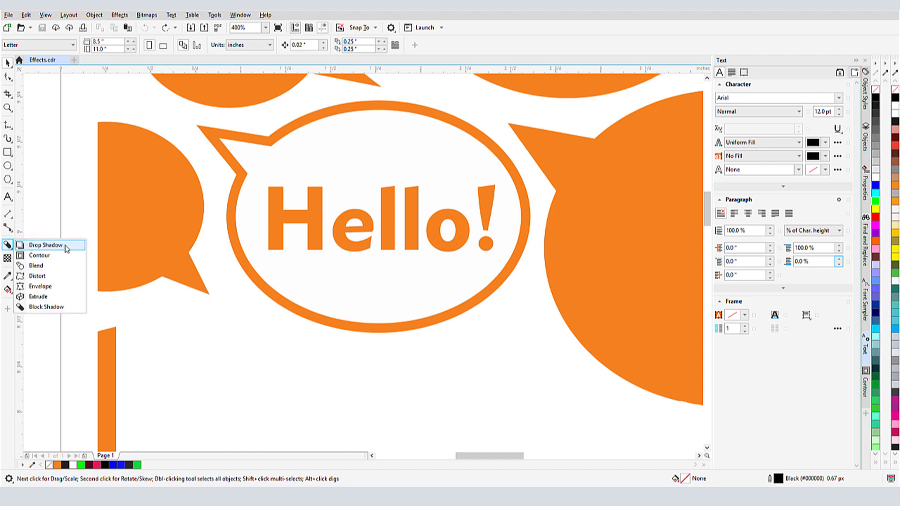
left_click(66, 246)
left_click(311, 220)
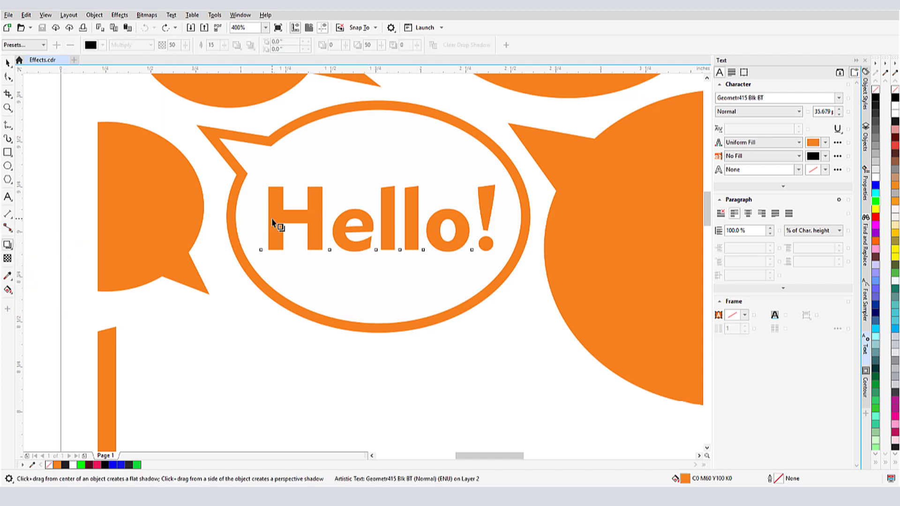
left_click_drag(269, 220, 367, 191)
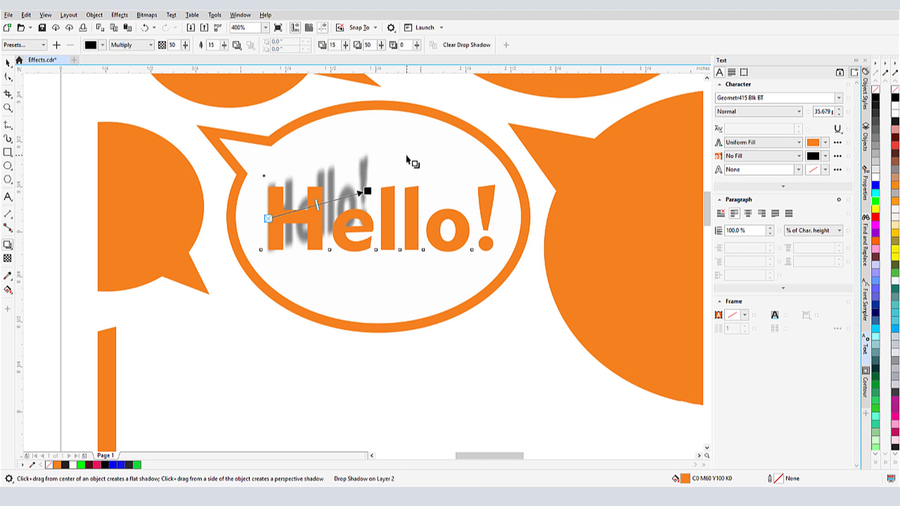
left_click_drag(268, 220, 382, 256)
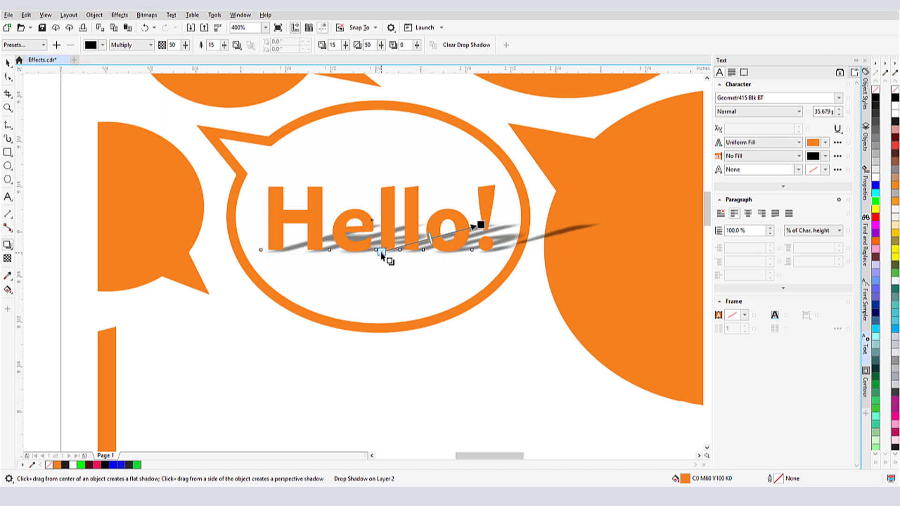
left_click_drag(481, 225, 458, 204)
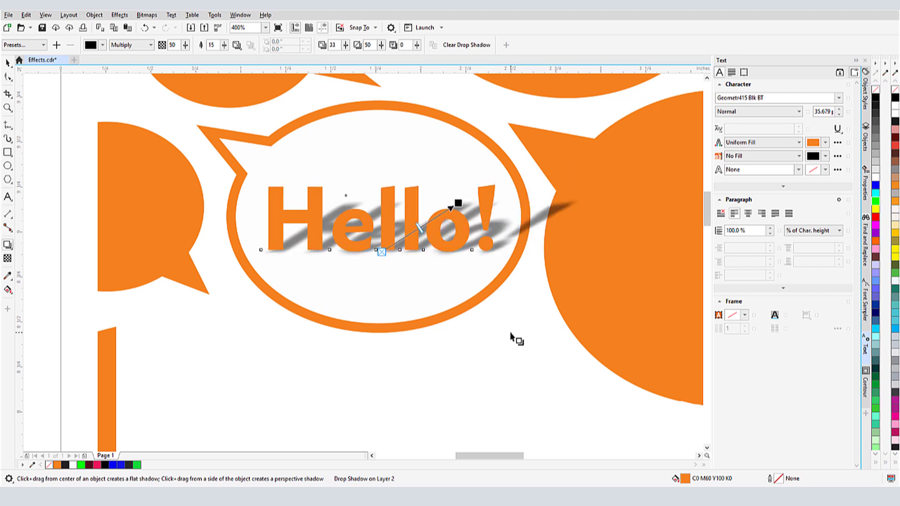
mouse_move(420, 227)
left_mouse_down()
mouse_move(444, 214)
mouse_move(422, 225)
left_mouse_up()
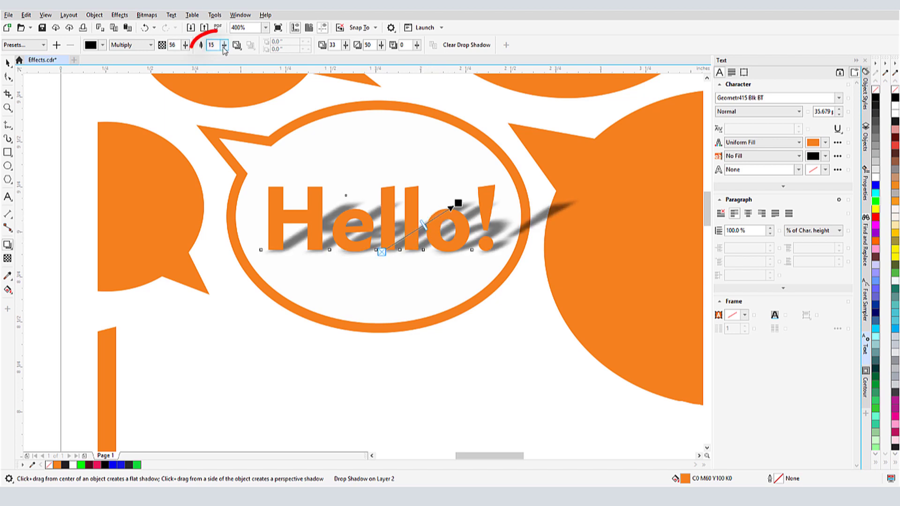
mouse_move(224, 49)
left_mouse_down()
mouse_move(250, 62)
mouse_move(211, 62)
left_mouse_up()
left_click(237, 45)
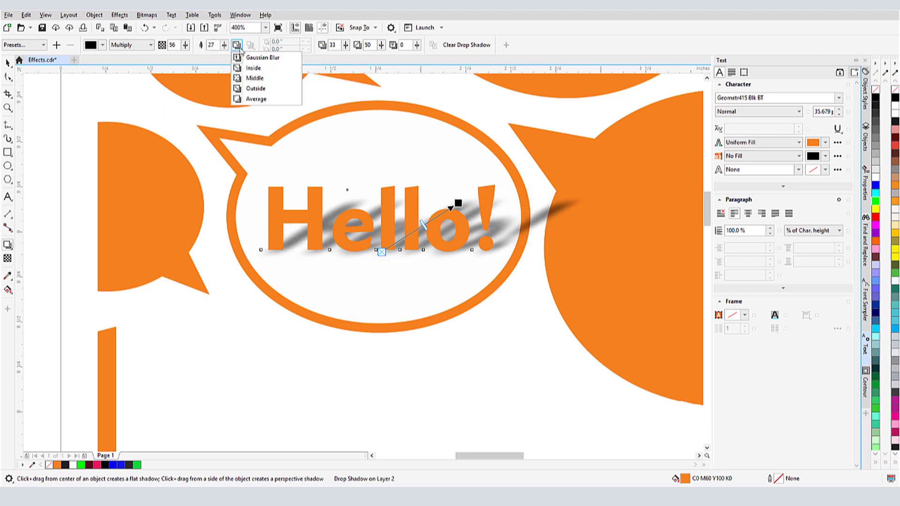
Recolour the drop shadow orange, then darker brown, keeping the Multiply blend mode.
left_click(91, 45)
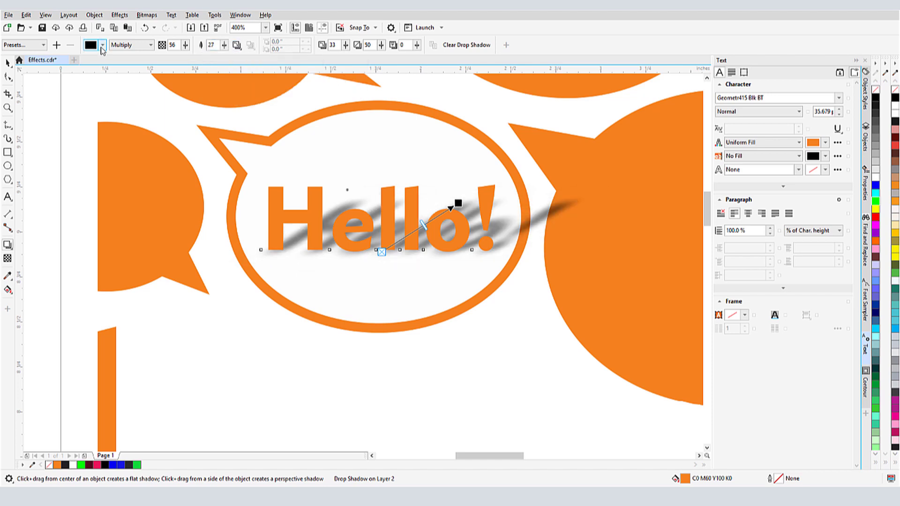
left_click(140, 121)
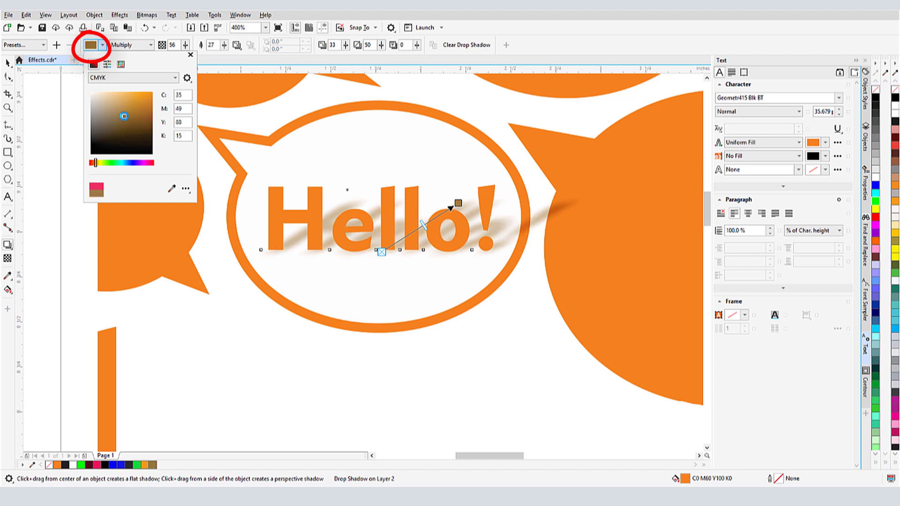
left_click(191, 55)
left_click(151, 45)
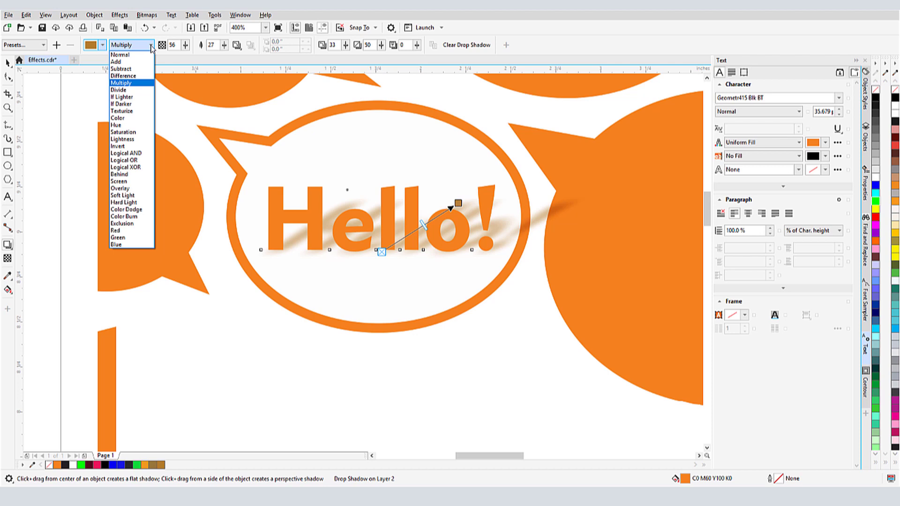
left_click(151, 46)
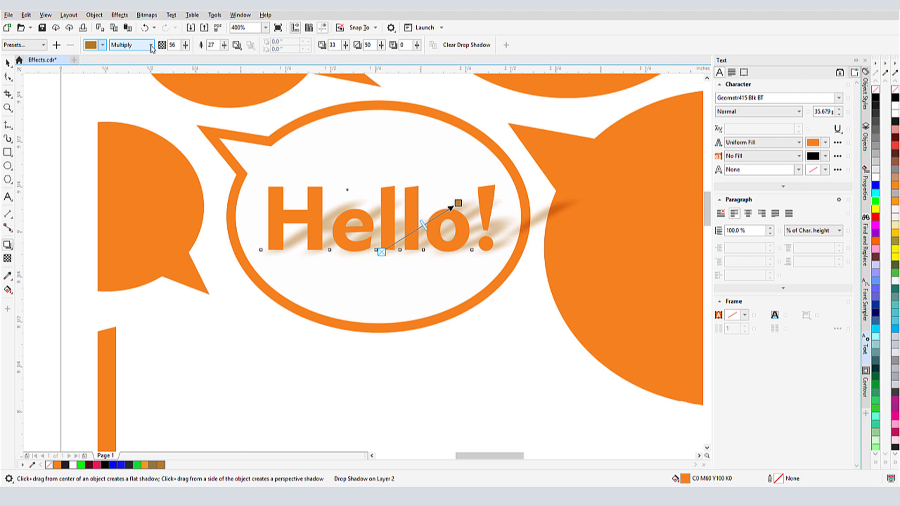
Select the speech bubble and give it a drop shadow with feather 4.
key("space")
left_click(323, 118)
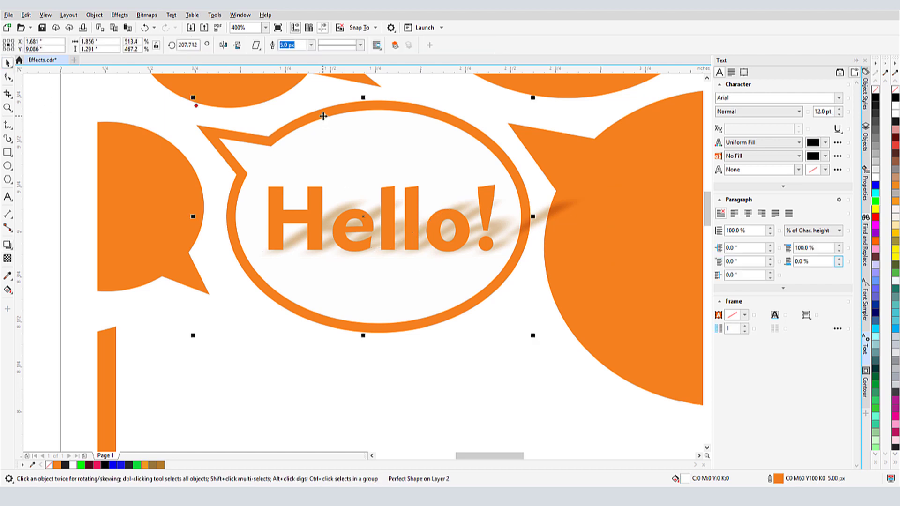
right_click(323, 118)
key("Escape")
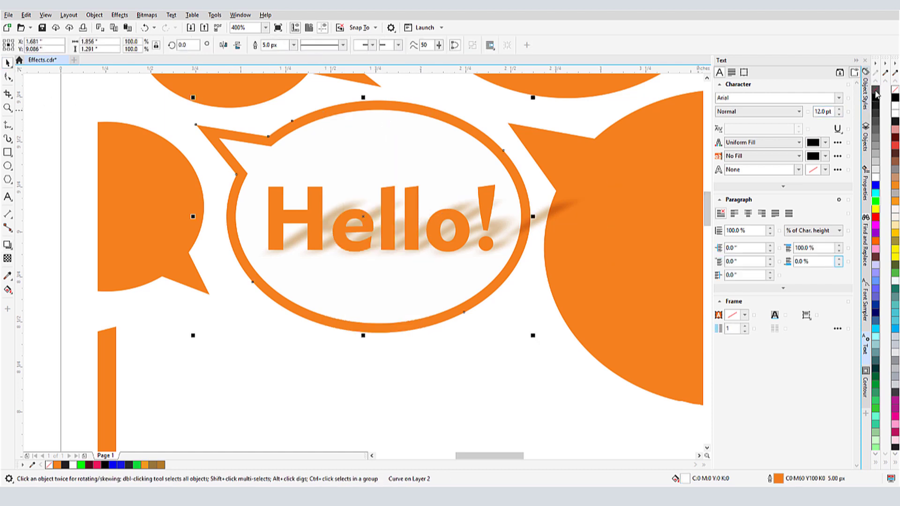
left_click(7, 246)
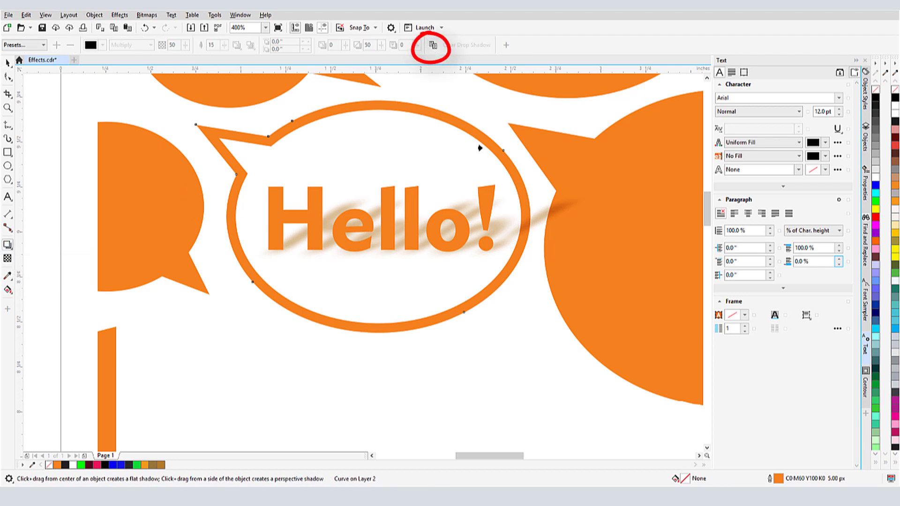
left_click_drag(470, 210, 516, 347)
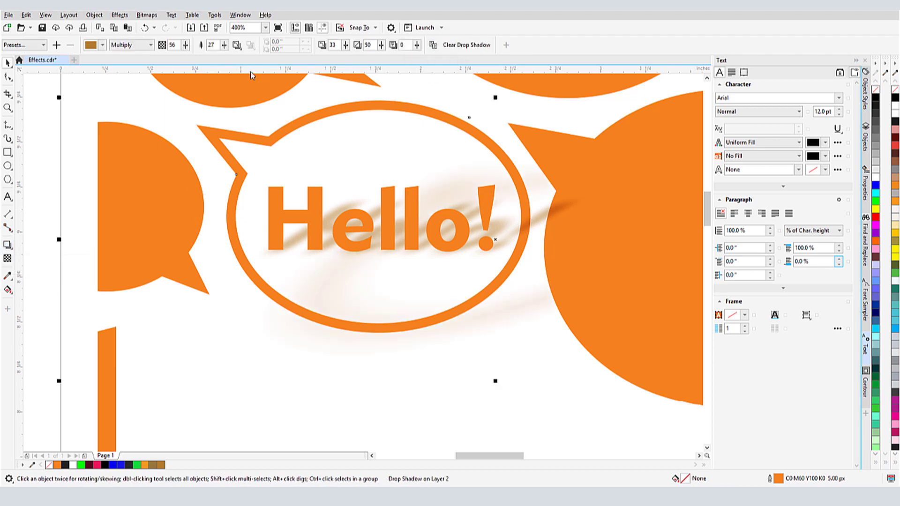
double_click(211, 45)
type("4")
key("Return")
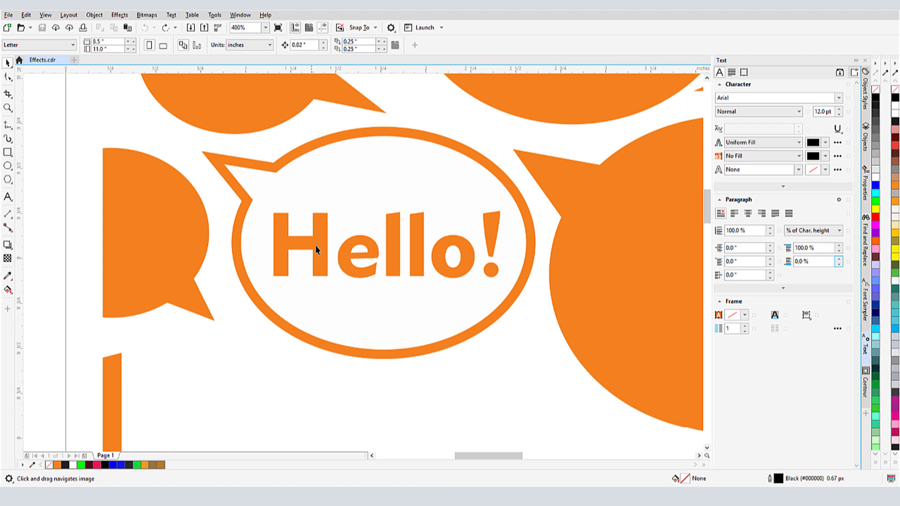
Convert Hello! to curves, stretch the H's top corner nodes outward, and view the reshaping tools.
right_click(315, 248)
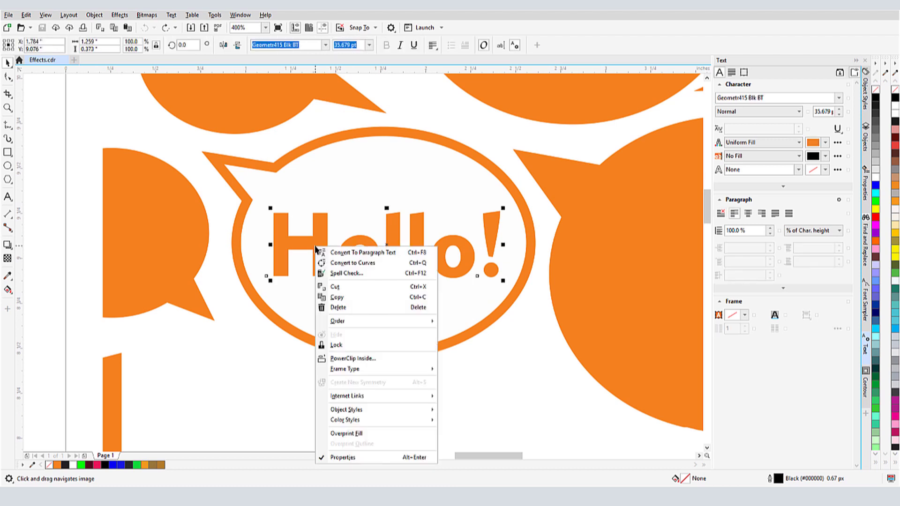
left_click(383, 263)
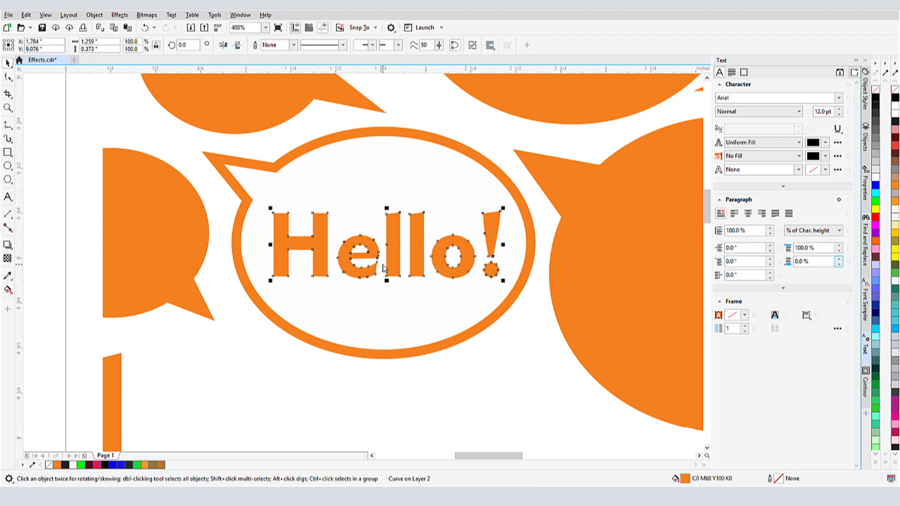
left_click(8, 78)
left_click_drag(275, 213, 263, 207)
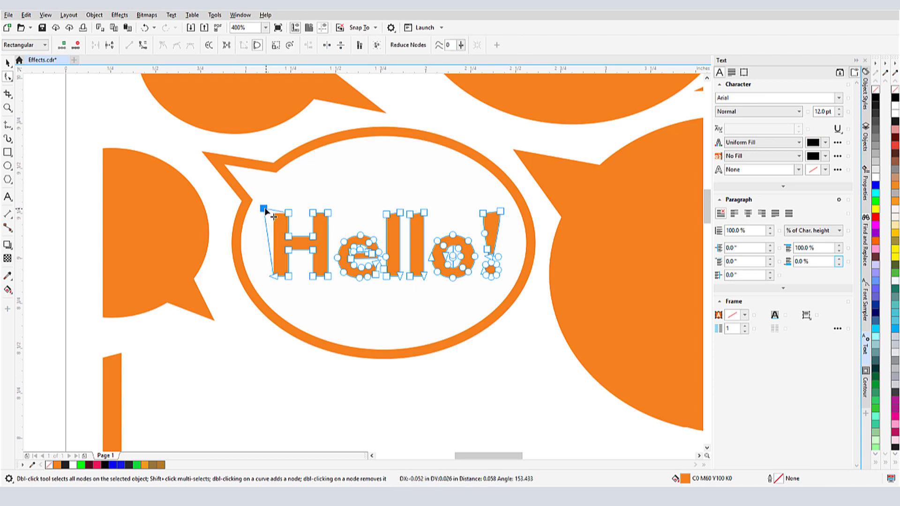
left_click_drag(329, 213, 339, 208)
left_click(335, 189)
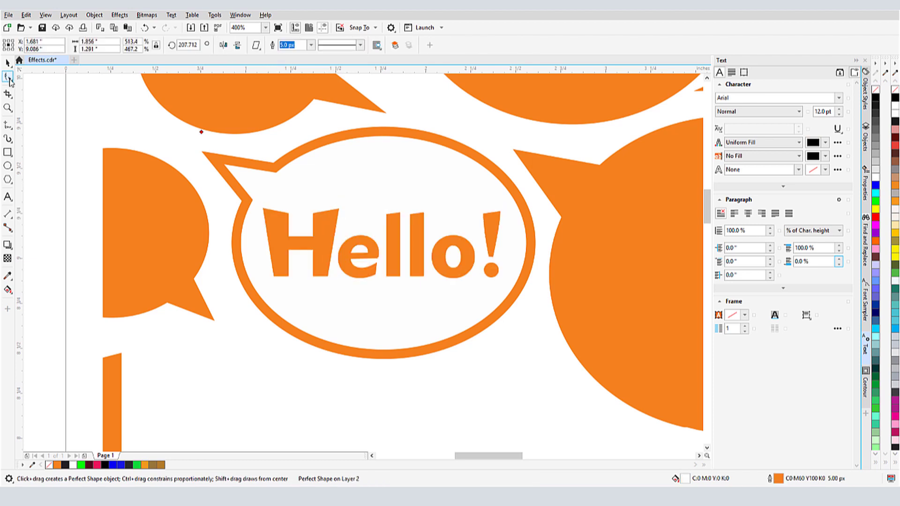
left_click(9, 81)
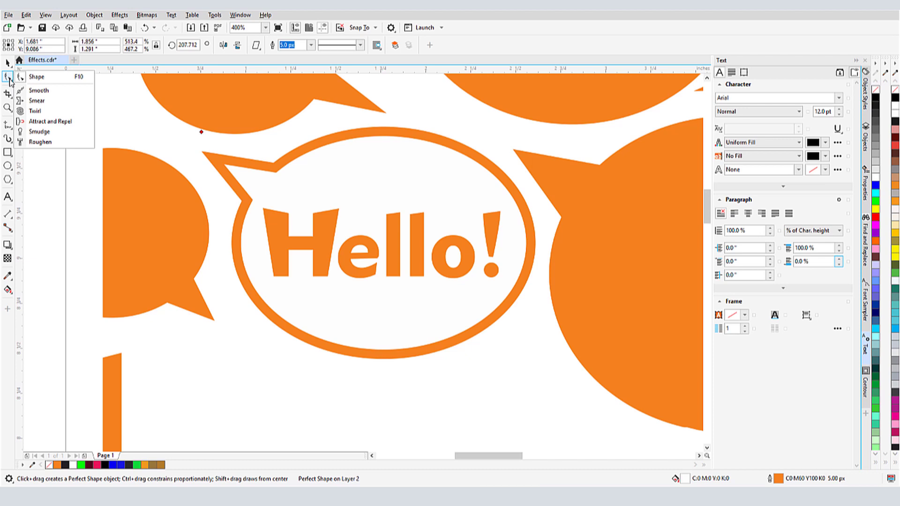
left_click(36, 101)
left_click(336, 235)
left_click_drag(335, 235, 346, 227)
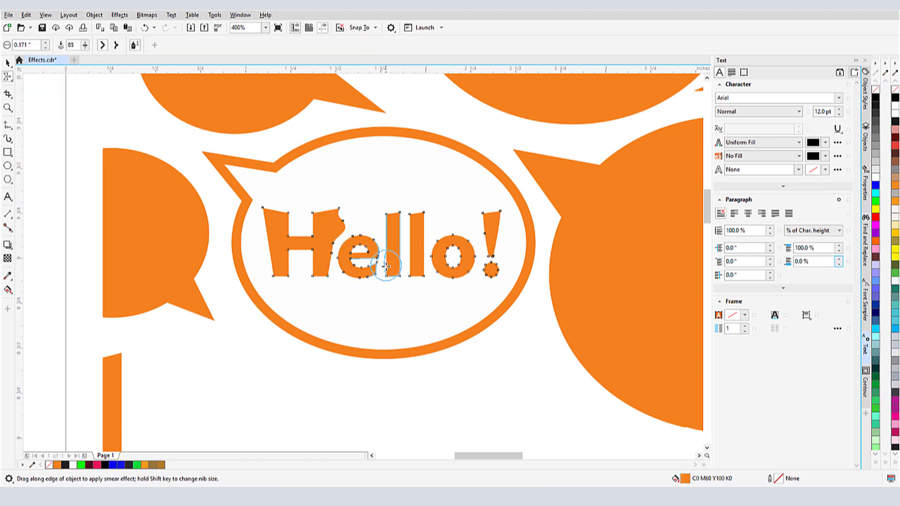
mouse_move(385, 265)
left_mouse_down()
mouse_move(383, 240)
mouse_move(432, 281)
mouse_move(417, 239)
left_mouse_up()
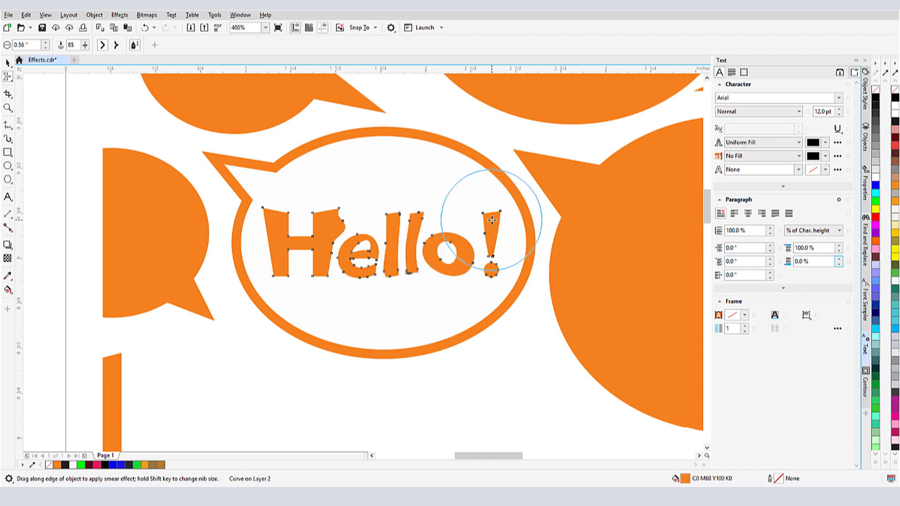
left_click_drag(482, 201, 473, 221)
left_click_drag(298, 232, 291, 257)
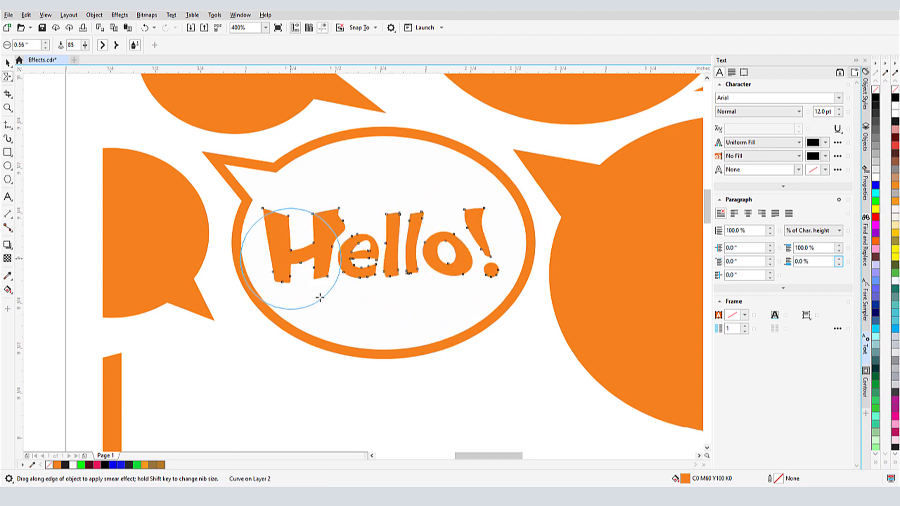
key("ctrl+z")
key("ctrl+z")
key("ctrl+z")
key("ctrl+z")
key("ctrl+z")
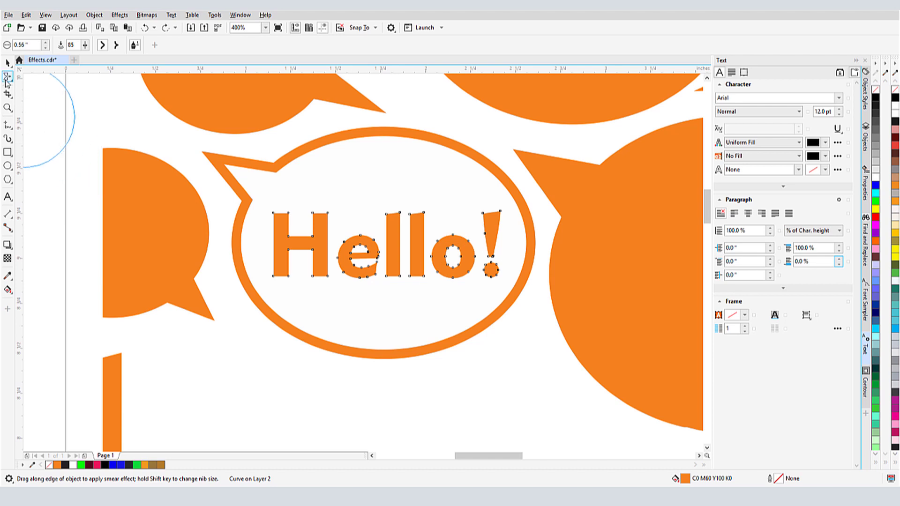
left_click(8, 76)
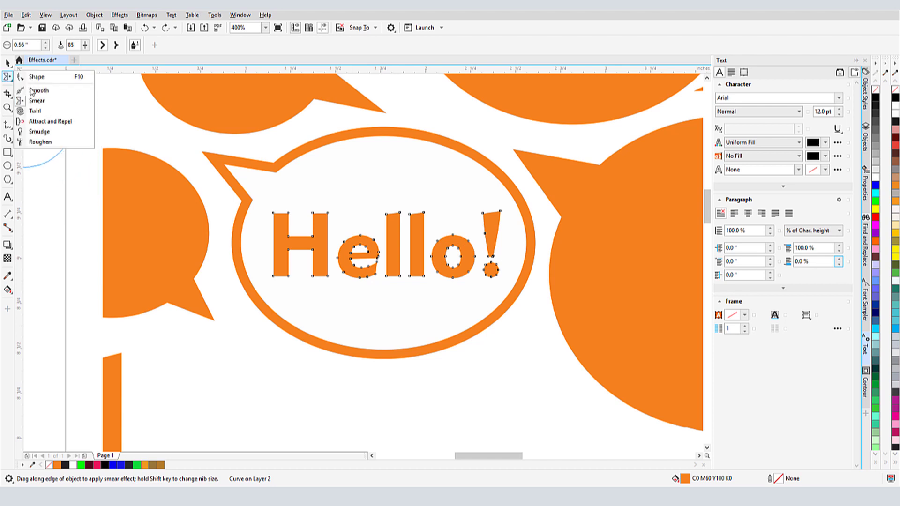
Twirl the e, l and exclamation mark of Hello! with the Twirl tool.
left_click(51, 113)
left_click_drag(392, 282, 328, 251)
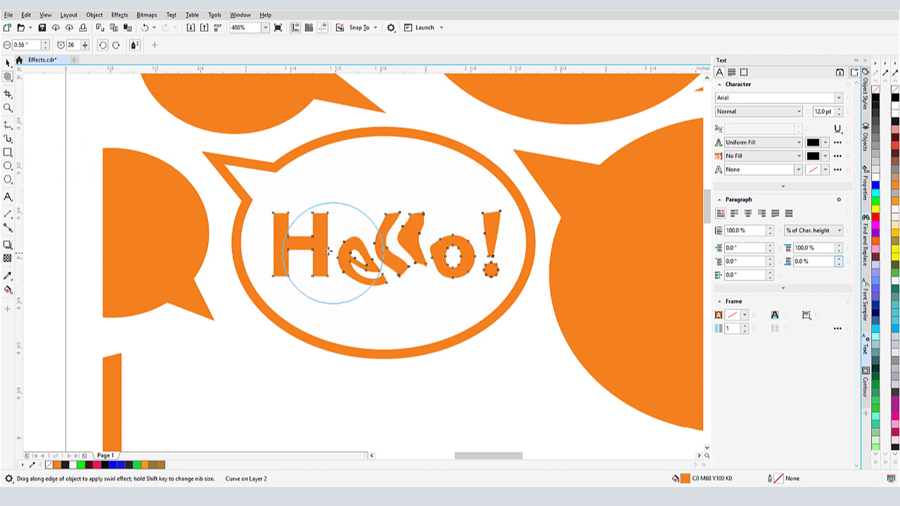
left_click_drag(493, 245, 491, 239)
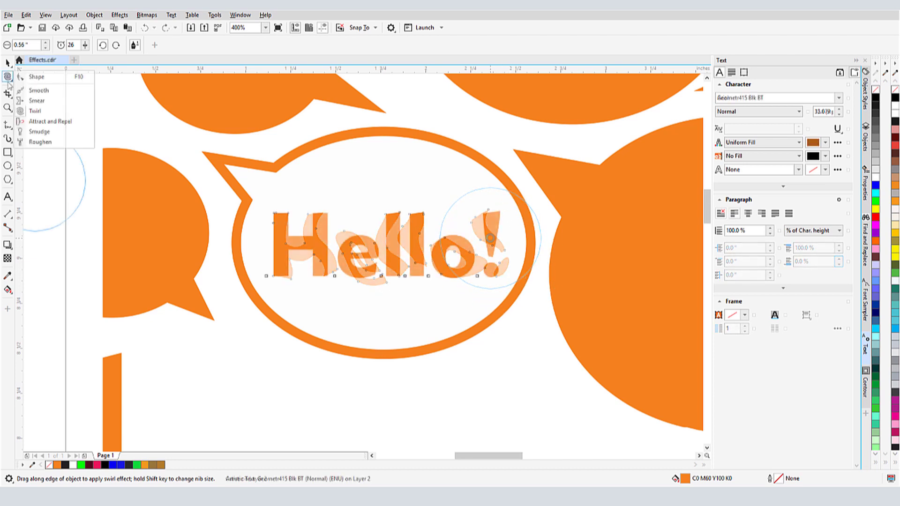
Roughen the edges of the H, l, o and exclamation mark, then smooth with a smaller nib.
left_click(56, 142)
mouse_move(272, 231)
left_mouse_down()
mouse_move(481, 218)
mouse_move(488, 247)
left_mouse_up()
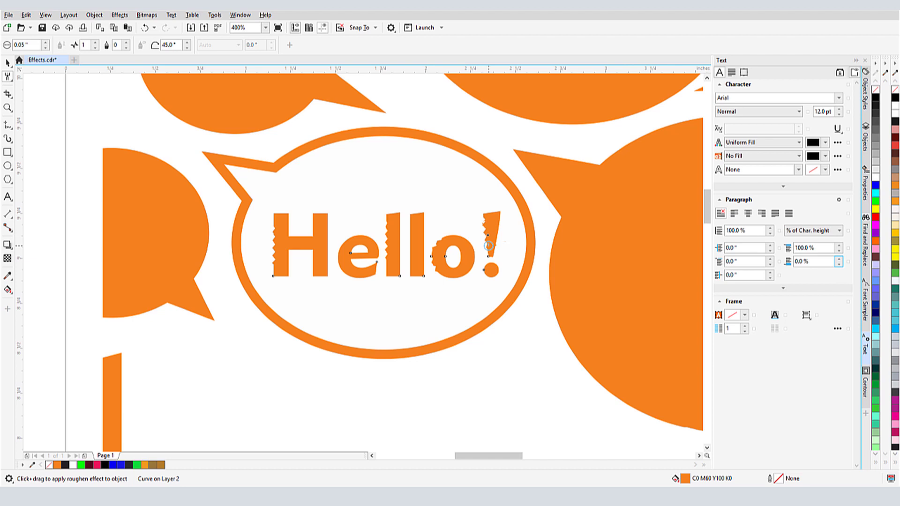
left_click(7, 76)
left_click(49, 86)
mouse_move(272, 227)
left_mouse_down()
mouse_move(310, 207)
mouse_move(265, 225)
mouse_move(399, 238)
mouse_move(477, 218)
mouse_move(493, 250)
mouse_move(434, 250)
mouse_move(471, 312)
left_mouse_up()
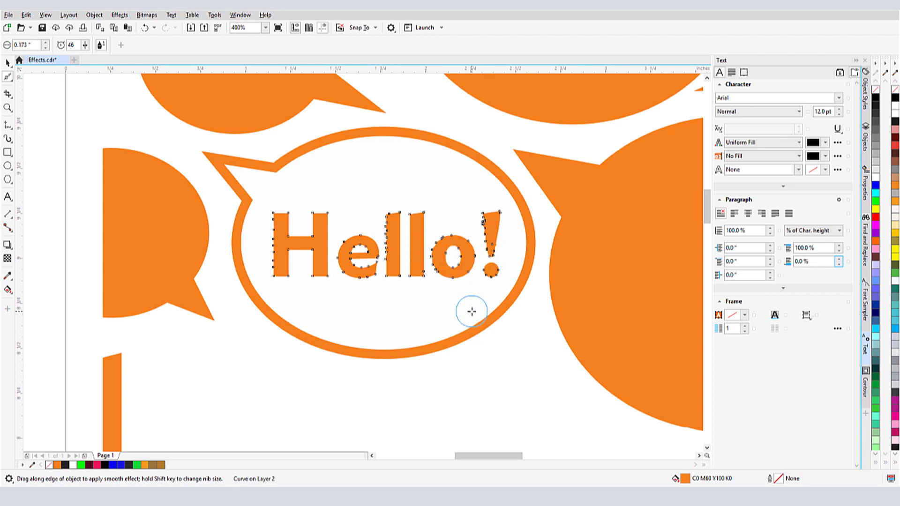
left_click(451, 315)
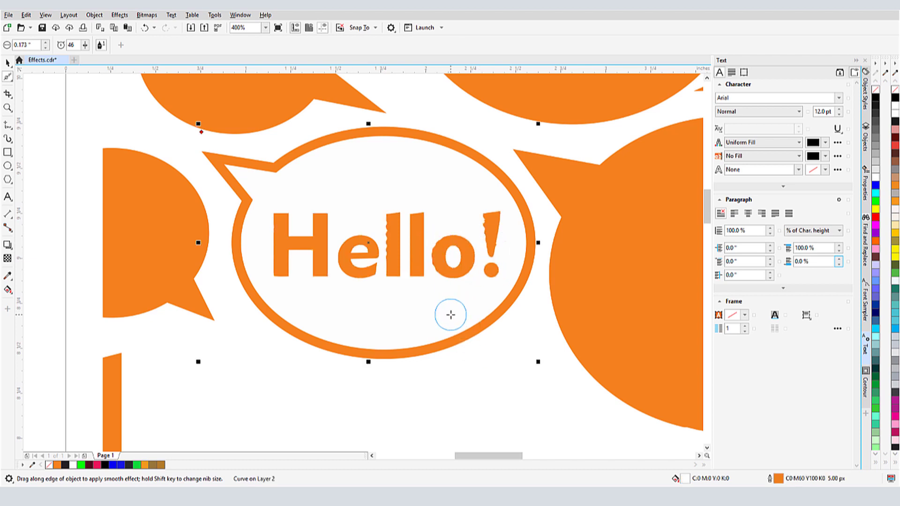
left_click(519, 410)
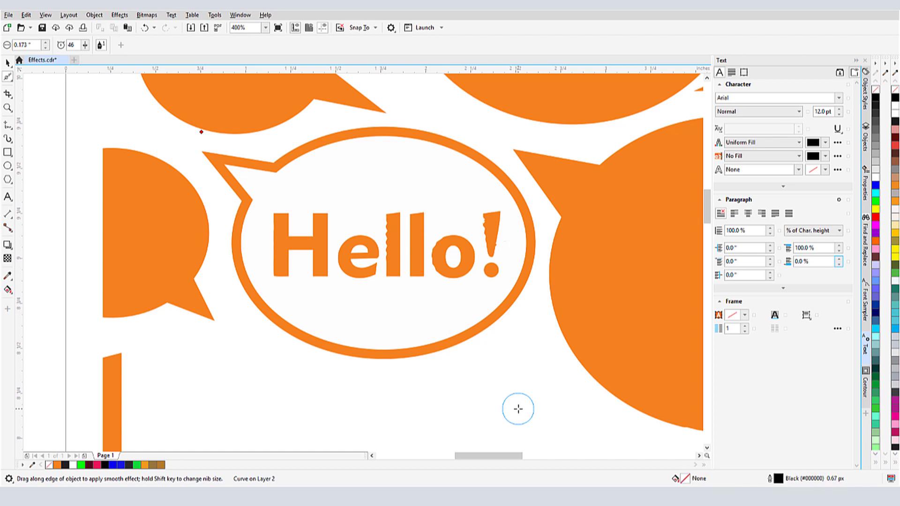